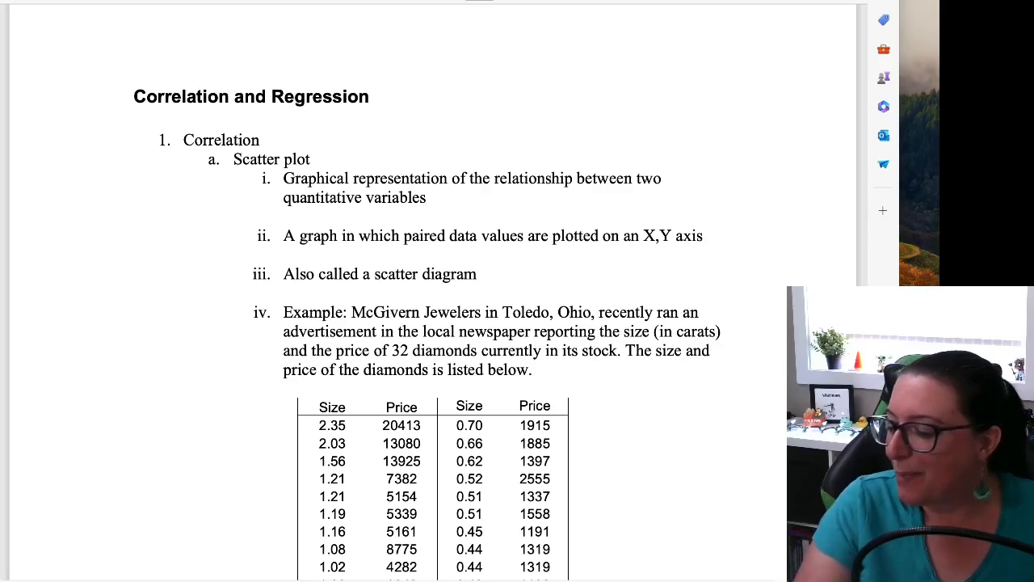
Step: Review the diamond size and price table in the notes and switch to the Excel workbook's Diamond sheet
{"action": "scroll", "coordinate": [170, 356], "scroll_direction": "down", "scroll_amount": 3}
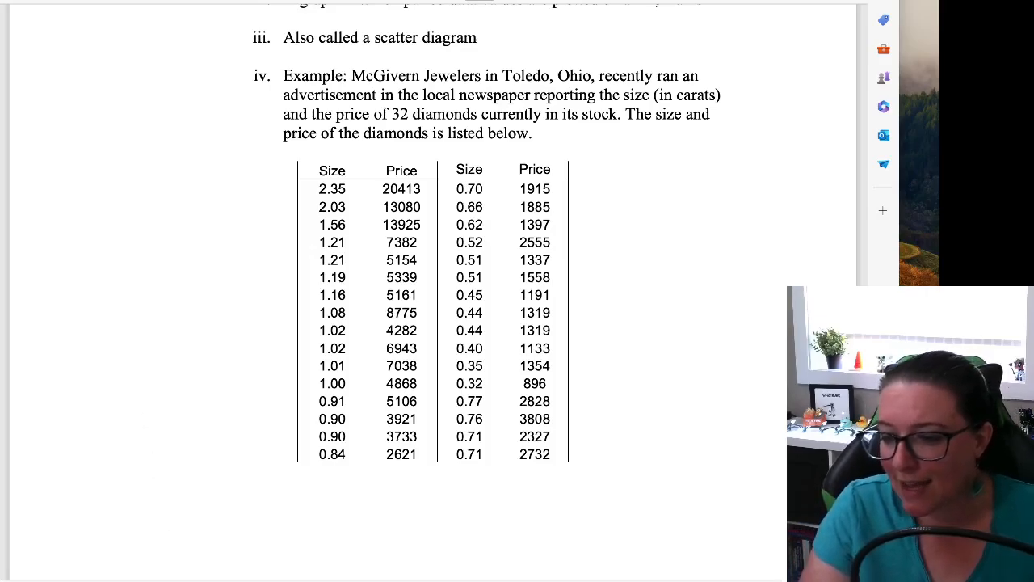
{"action": "key", "text": "ctrl+Tab"}
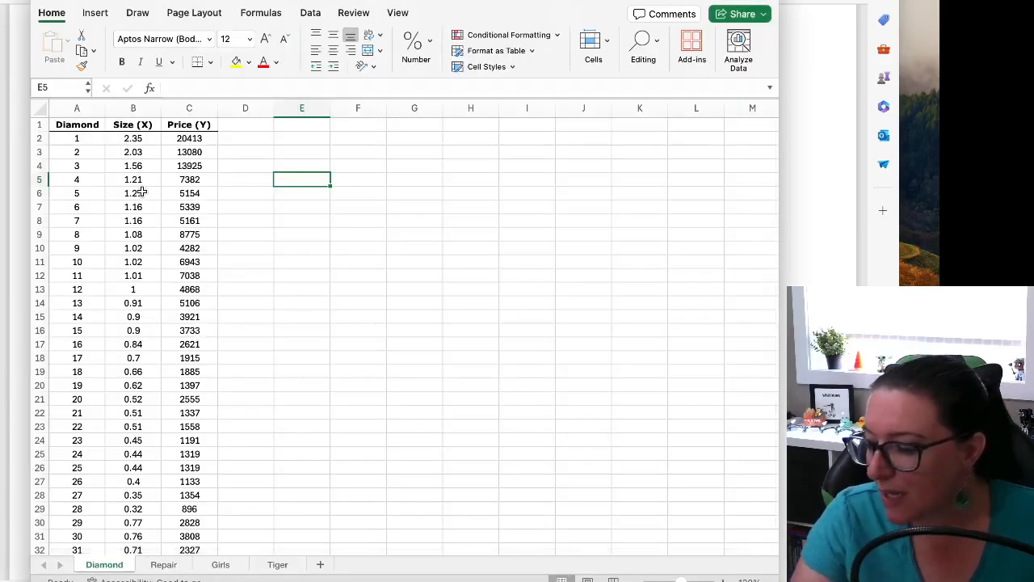
Step: Insert a markers-only scatter chart from the diamond data in B2:C33, then move it up and enlarge it
{"action": "left_click_drag", "start_coordinate": [134, 138], "coordinate": [212, 522]}
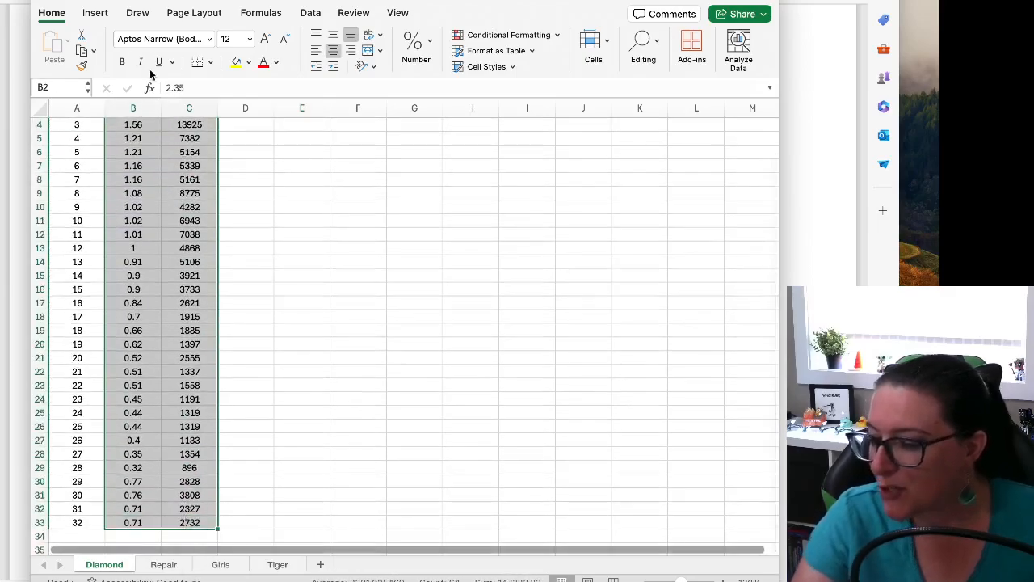
{"action": "left_click", "coordinate": [97, 12]}
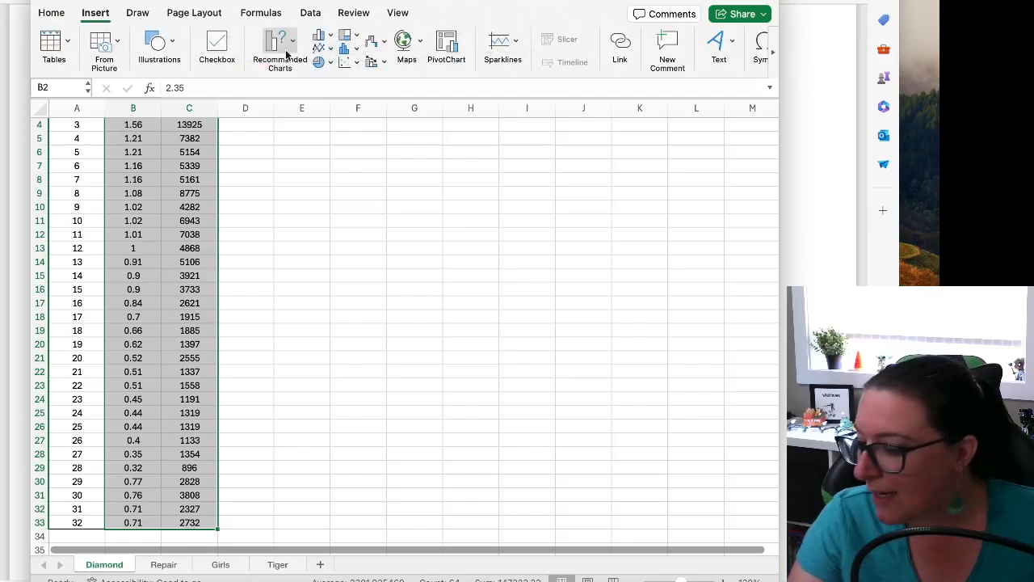
{"action": "left_click", "coordinate": [349, 62]}
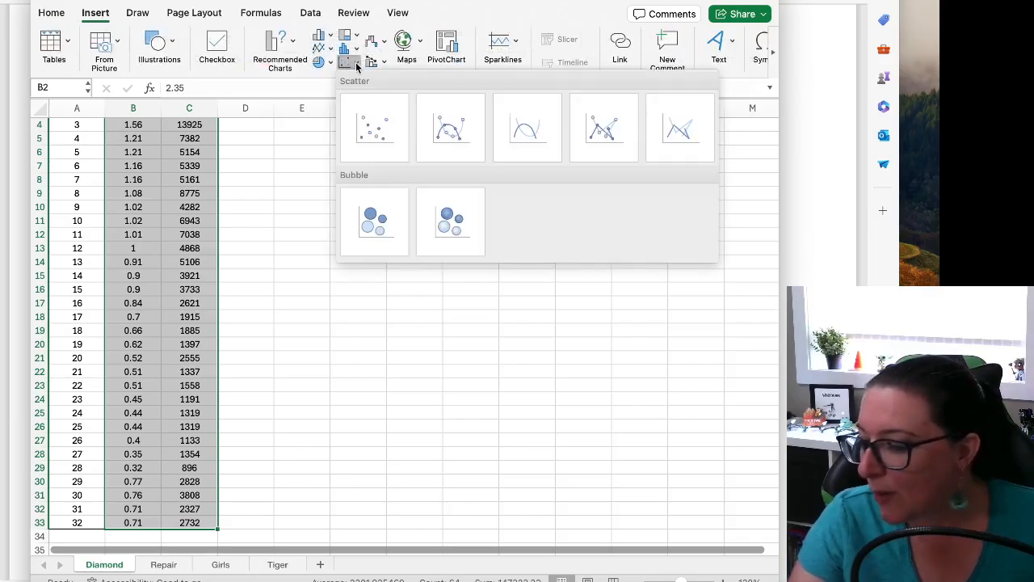
{"action": "left_click", "coordinate": [366, 134]}
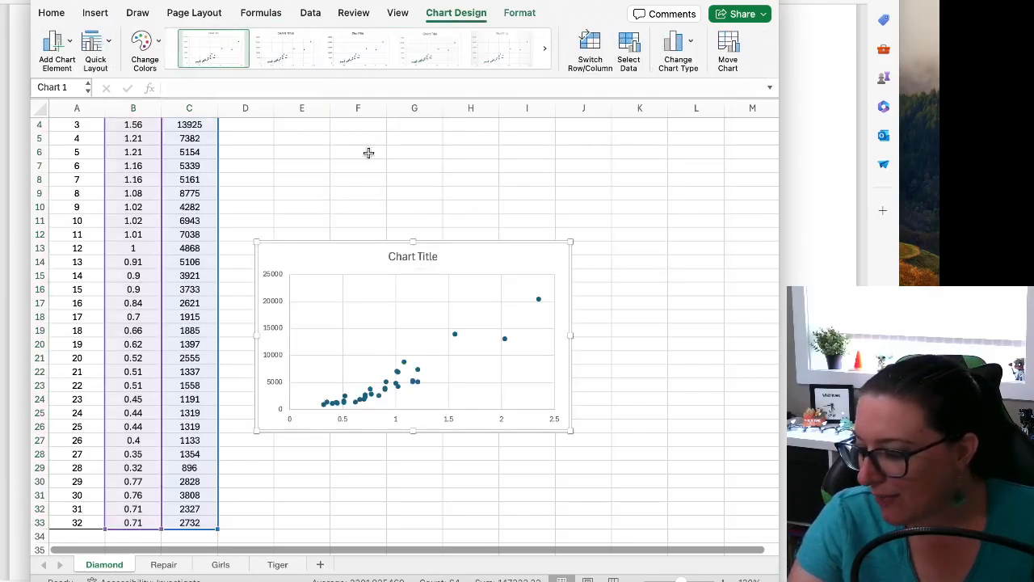
{"action": "left_click_drag", "start_coordinate": [342, 254], "coordinate": [348, 163]}
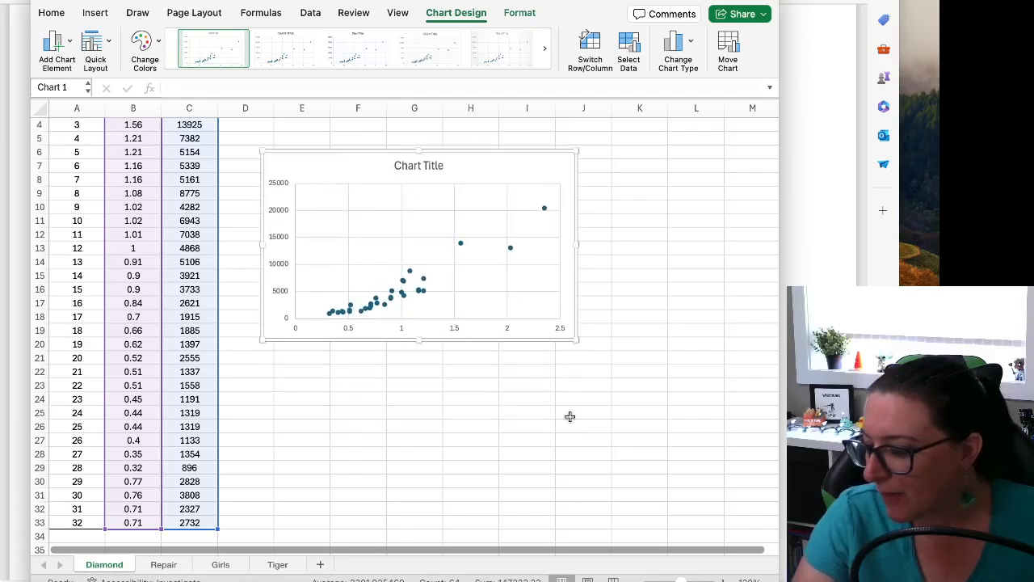
{"action": "left_click_drag", "start_coordinate": [577, 340], "coordinate": [620, 387]}
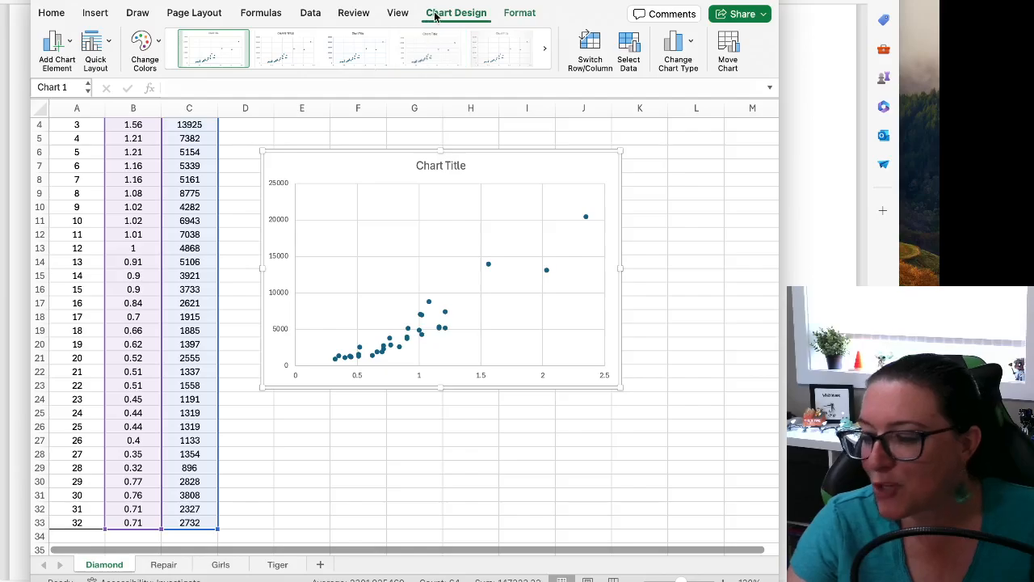
Step: Add primary horizontal and primary vertical axis titles to the scatter chart of B2:C33
{"action": "left_click", "coordinate": [70, 60]}
{"action": "mouse_move", "coordinate": [97, 82]}
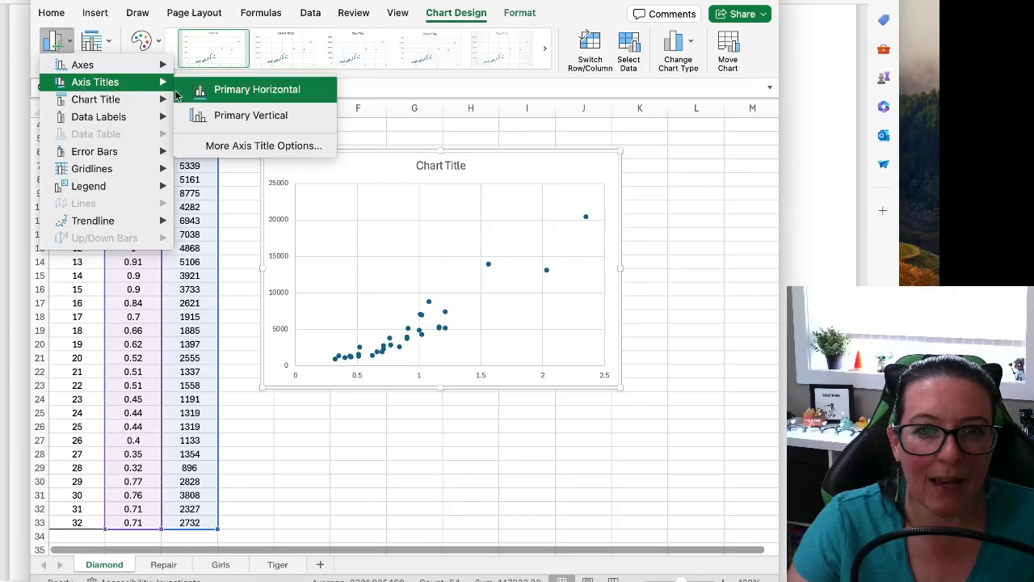
{"action": "left_click", "coordinate": [213, 94]}
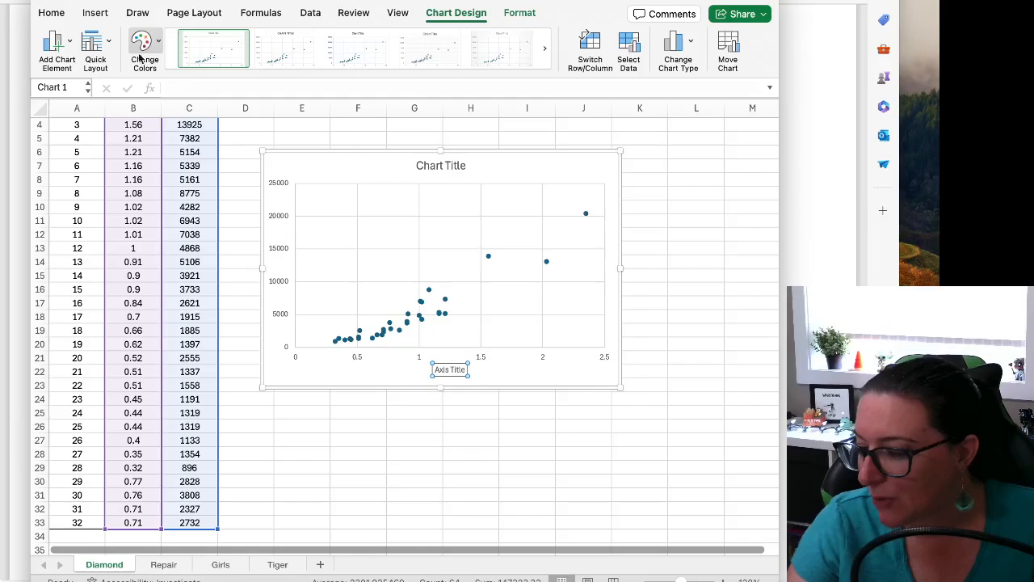
{"action": "left_click", "coordinate": [70, 50]}
{"action": "mouse_move", "coordinate": [96, 69]}
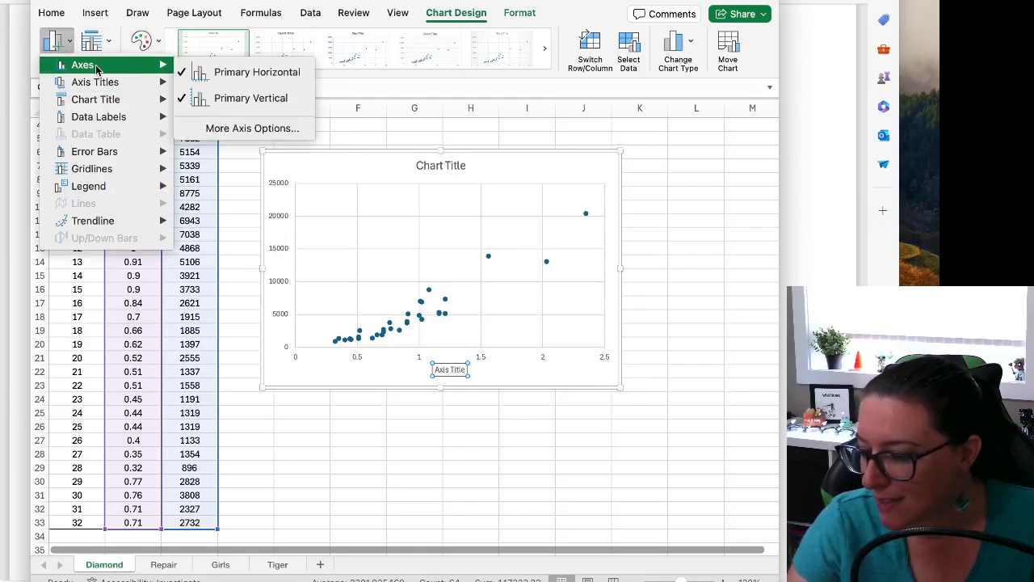
{"action": "left_click", "coordinate": [216, 113]}
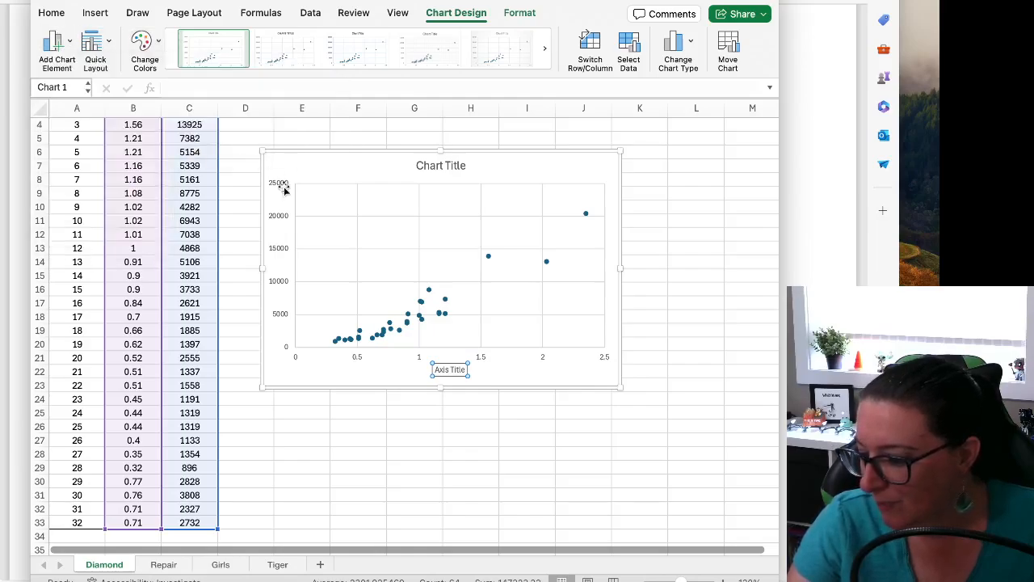
{"action": "scroll", "coordinate": [275, 388], "scroll_direction": "up", "scroll_amount": 1}
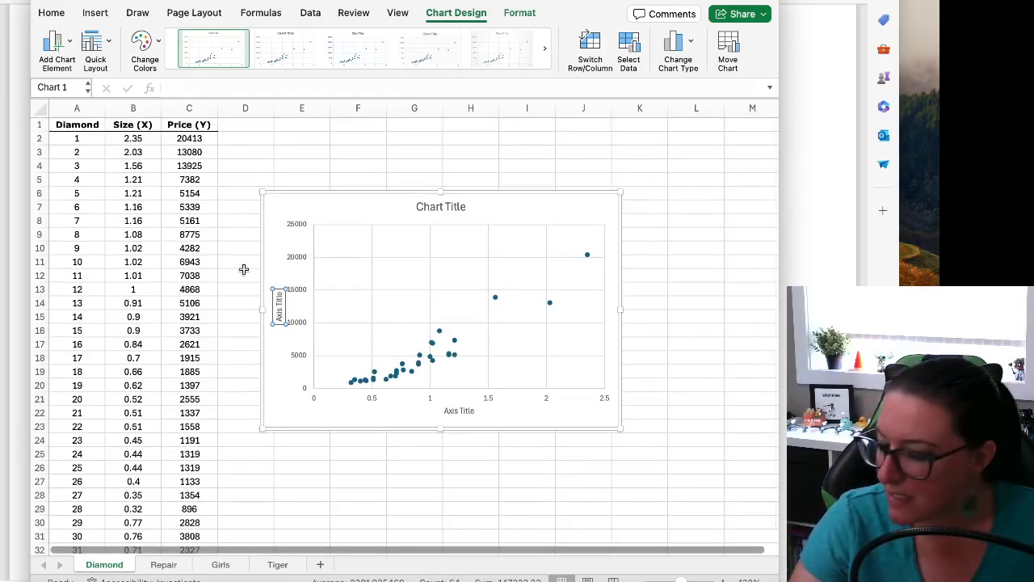
Step: Replace the chart's data source with Diamond!$B$1:$C$33 so that the column headers are included
{"action": "left_click", "coordinate": [277, 200]}
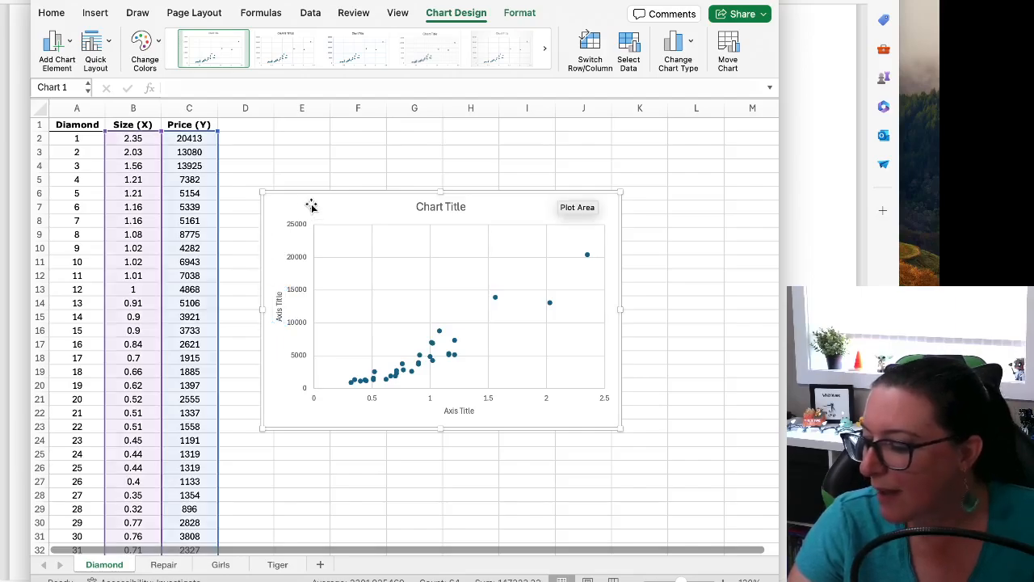
{"action": "right_click", "coordinate": [312, 204]}
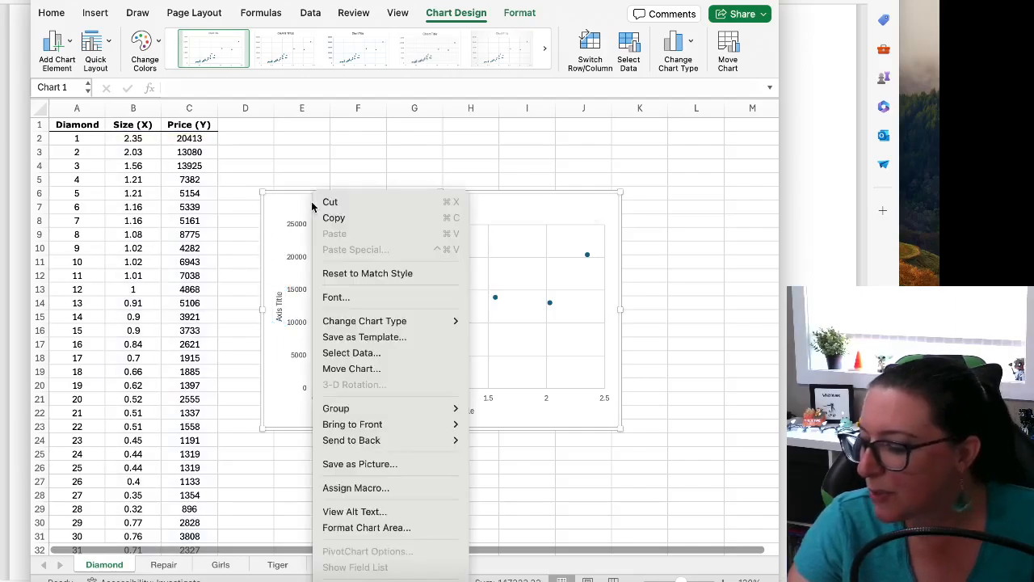
{"action": "left_click", "coordinate": [392, 356]}
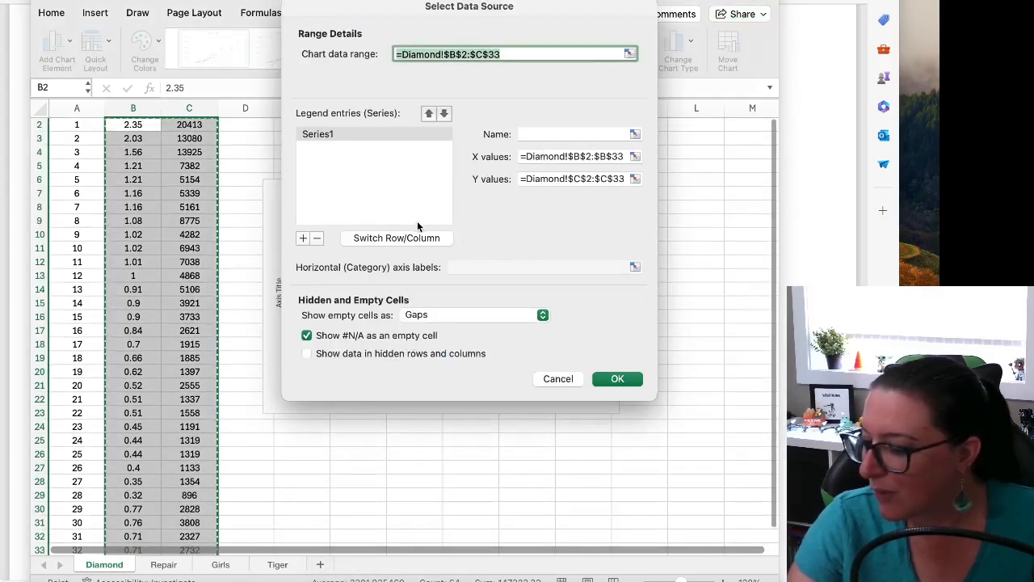
{"action": "scroll", "coordinate": [212, 238], "scroll_direction": "up", "scroll_amount": 1}
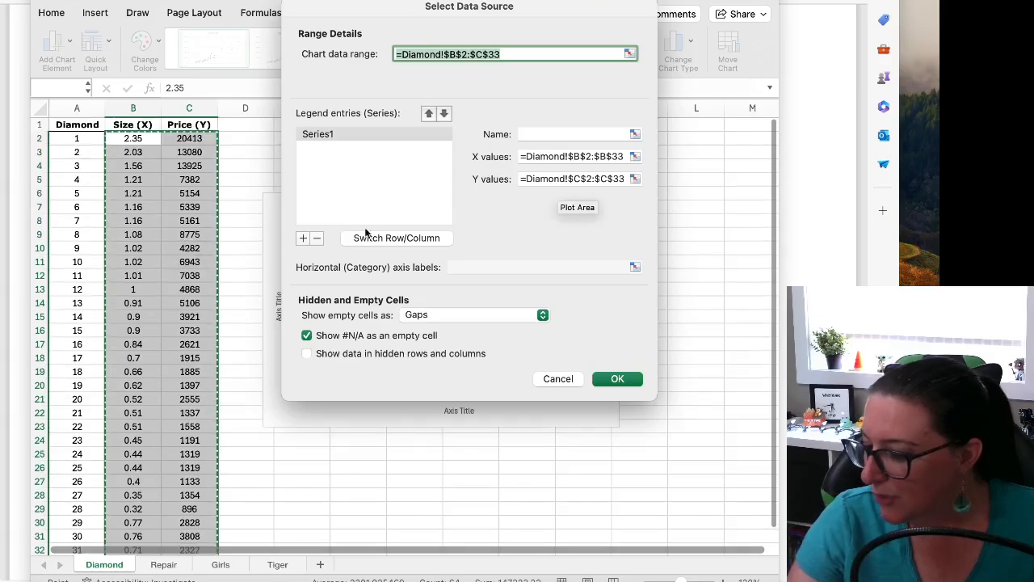
{"action": "left_click", "coordinate": [316, 237]}
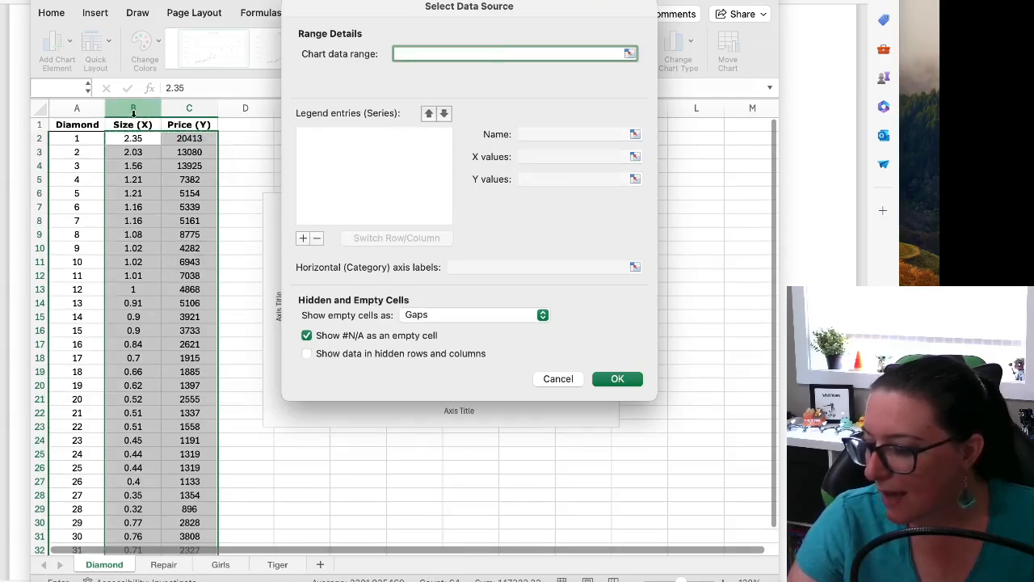
{"action": "left_click_drag", "start_coordinate": [133, 124], "coordinate": [196, 559]}
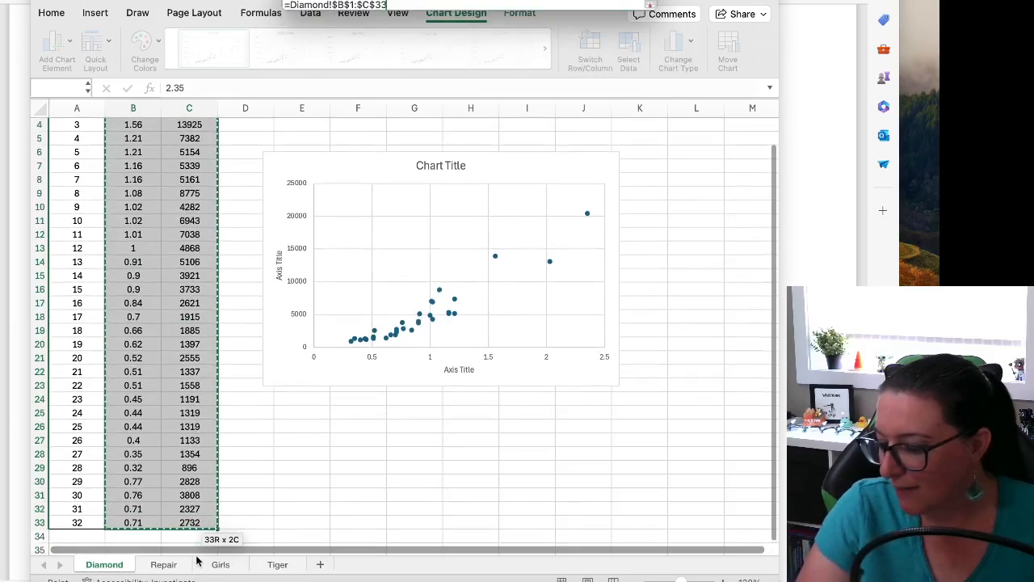
{"action": "left_click", "coordinate": [649, 5]}
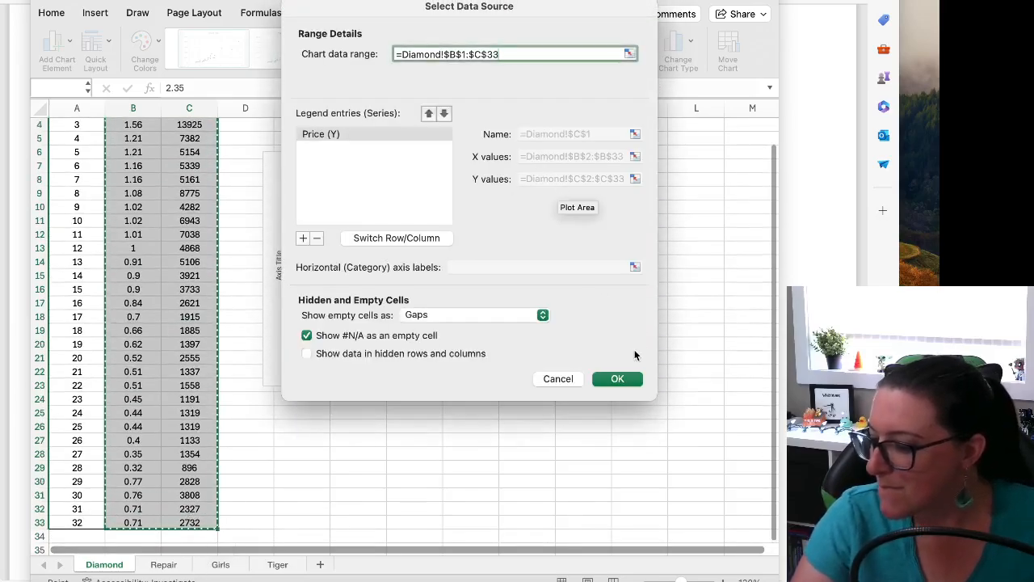
{"action": "left_click", "coordinate": [619, 379]}
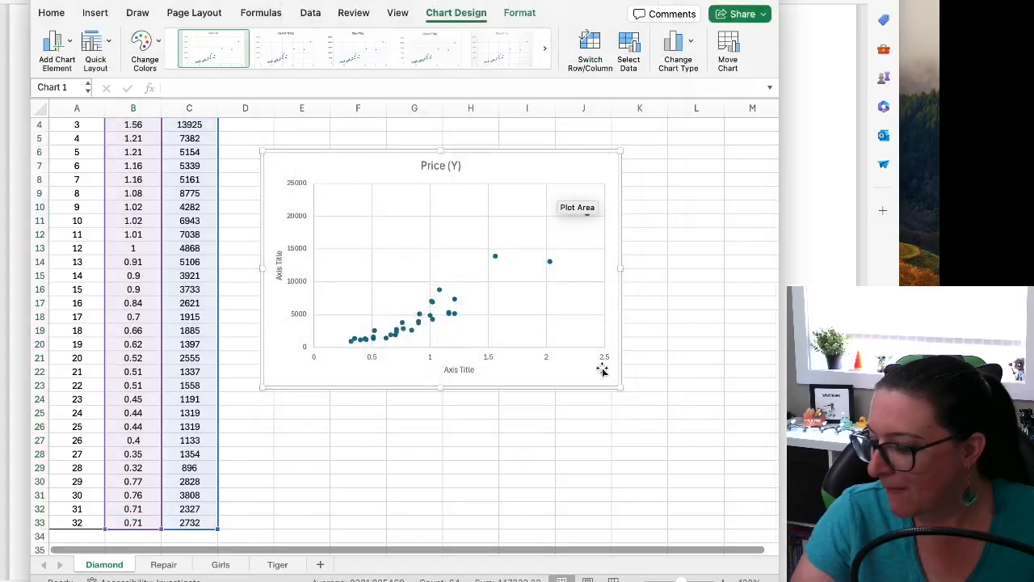
{"action": "scroll", "coordinate": [239, 342], "scroll_direction": "up", "scroll_amount": 1}
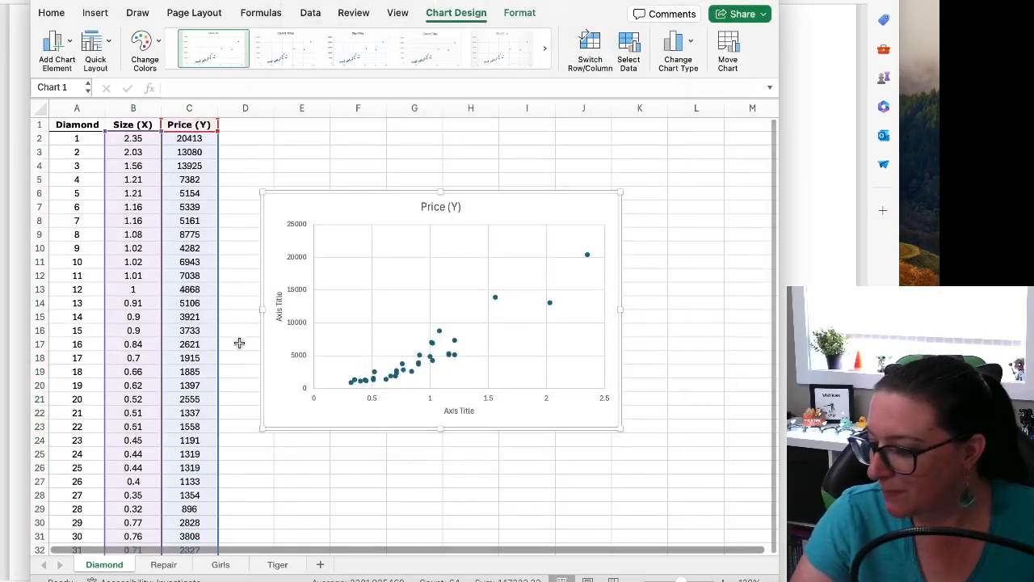
Step: Delete the vertical and horizontal axis titles and remove the whole scatter chart from the Diamond sheet
{"action": "left_click", "coordinate": [278, 306]}
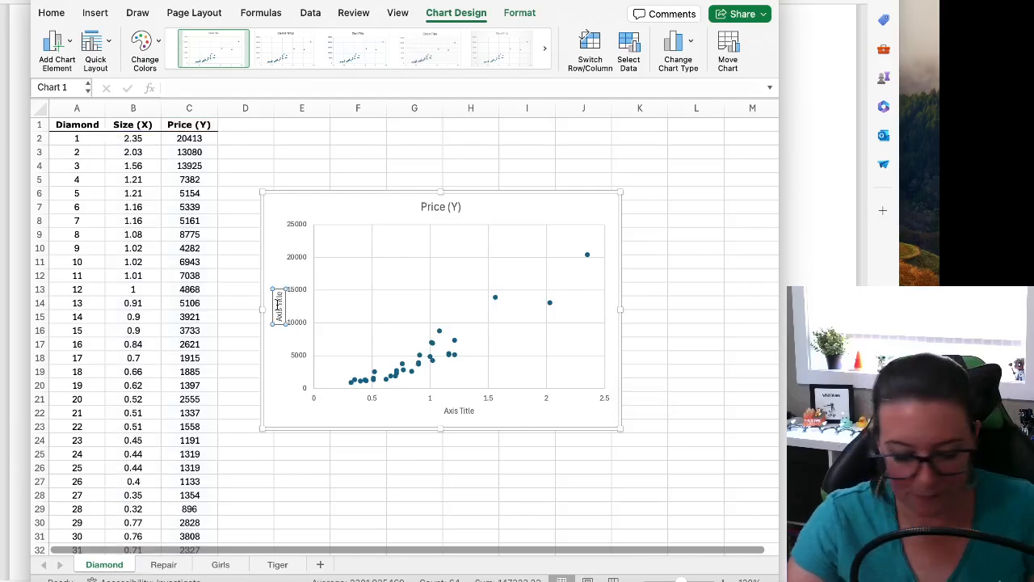
{"action": "key", "text": "Delete"}
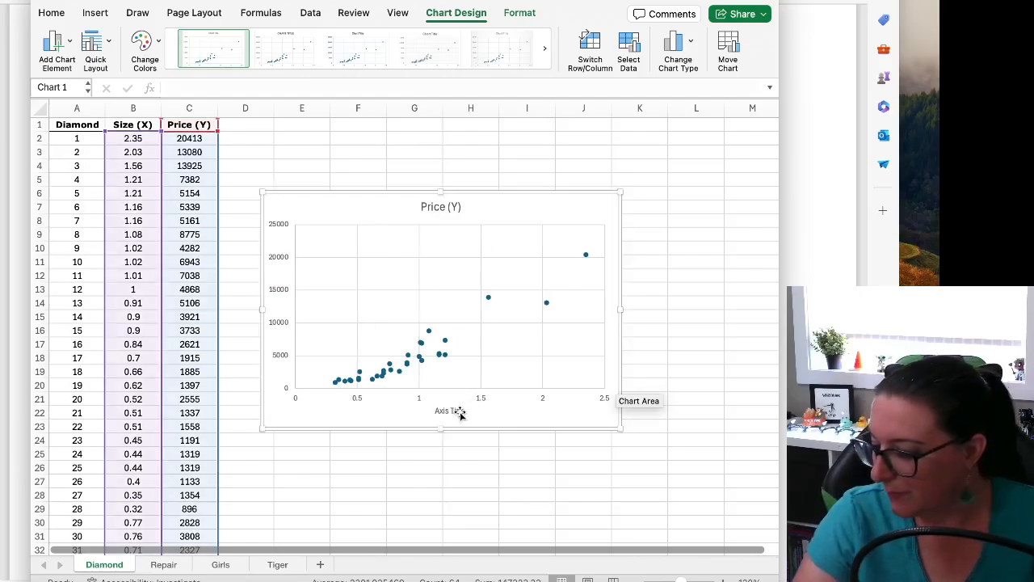
{"action": "left_click", "coordinate": [459, 412]}
{"action": "key", "text": "Delete"}
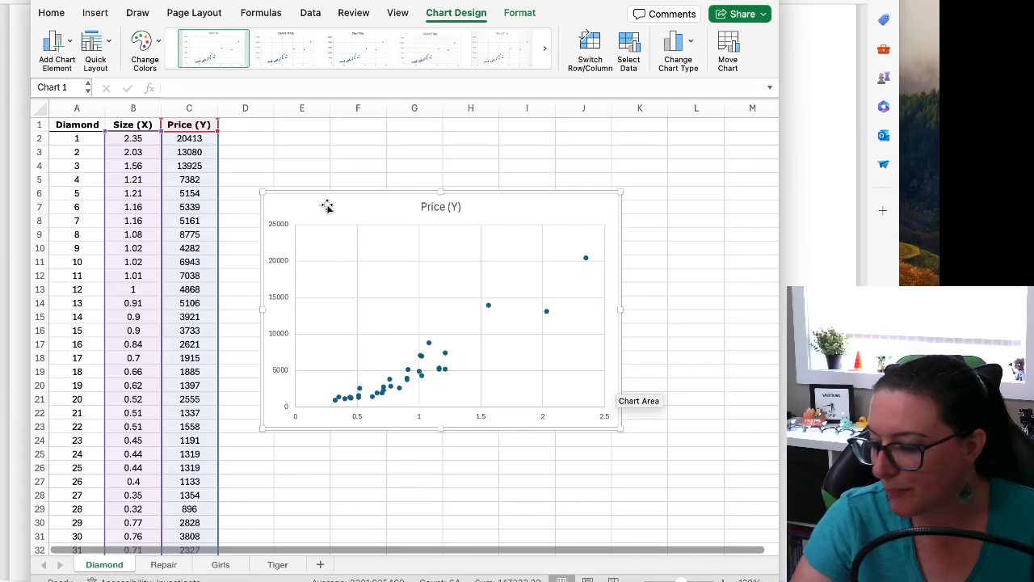
{"action": "key", "text": "Delete"}
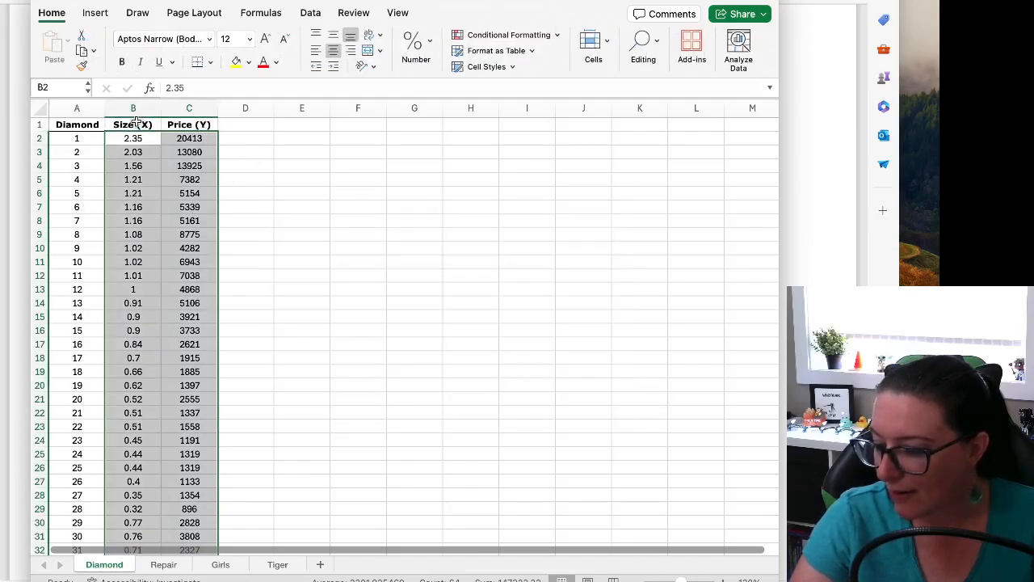
Step: Insert a markers-only scatter chart from the Size (X) and Price (Y) columns, headers included, B1:C33
{"action": "left_click_drag", "start_coordinate": [136, 125], "coordinate": [198, 532]}
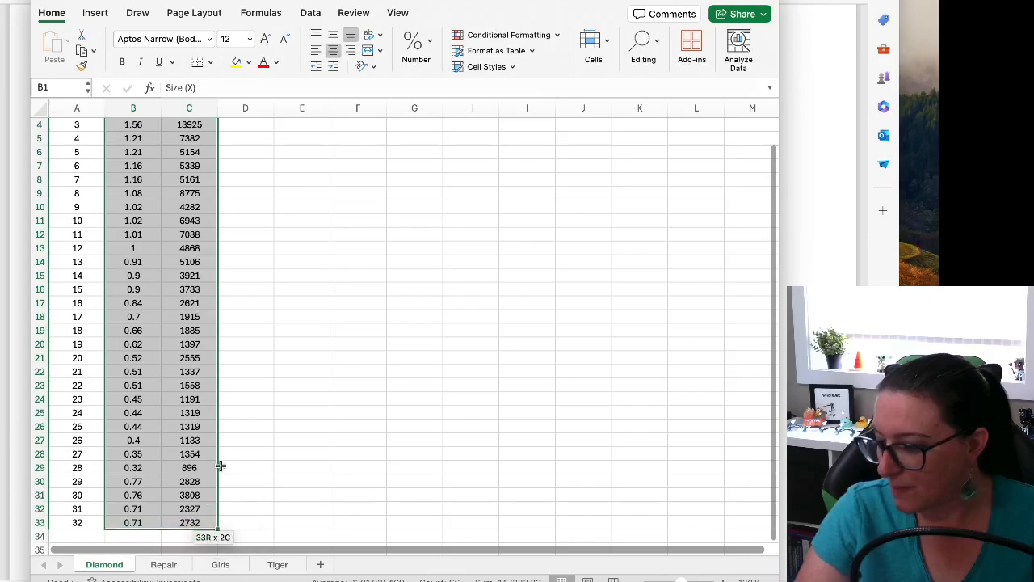
{"action": "left_click", "coordinate": [101, 12]}
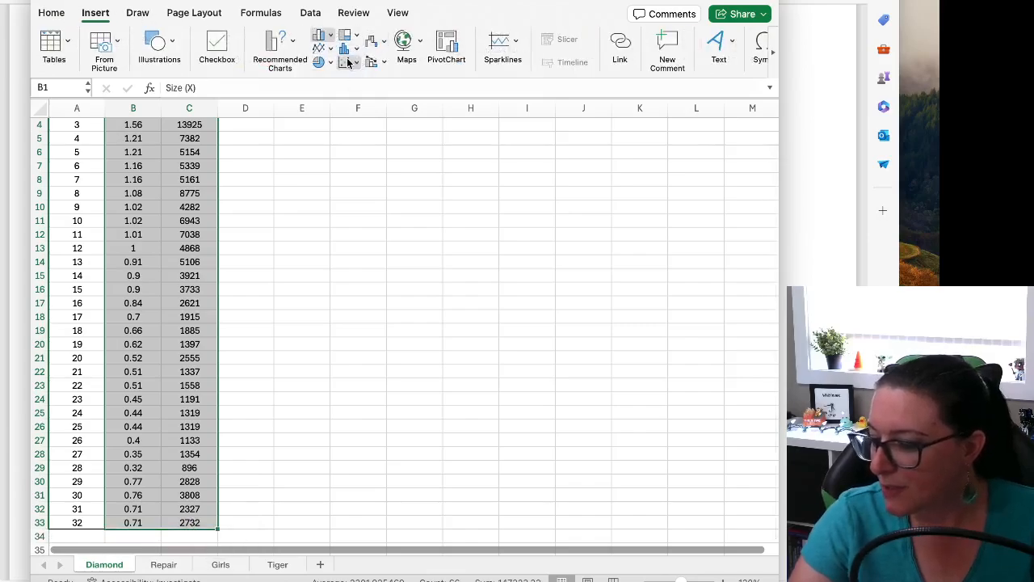
{"action": "left_click", "coordinate": [347, 61]}
{"action": "left_click", "coordinate": [370, 113]}
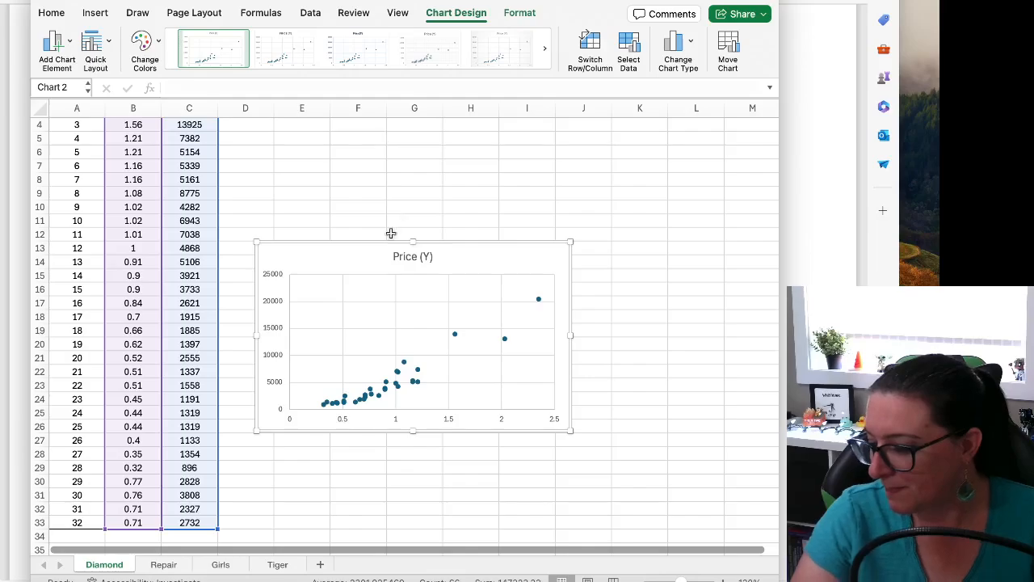
Step: Add primary horizontal and primary vertical axis titles to the new Price (Y) scatter chart
{"action": "right_click", "coordinate": [361, 254]}
{"action": "left_click", "coordinate": [77, 49]}
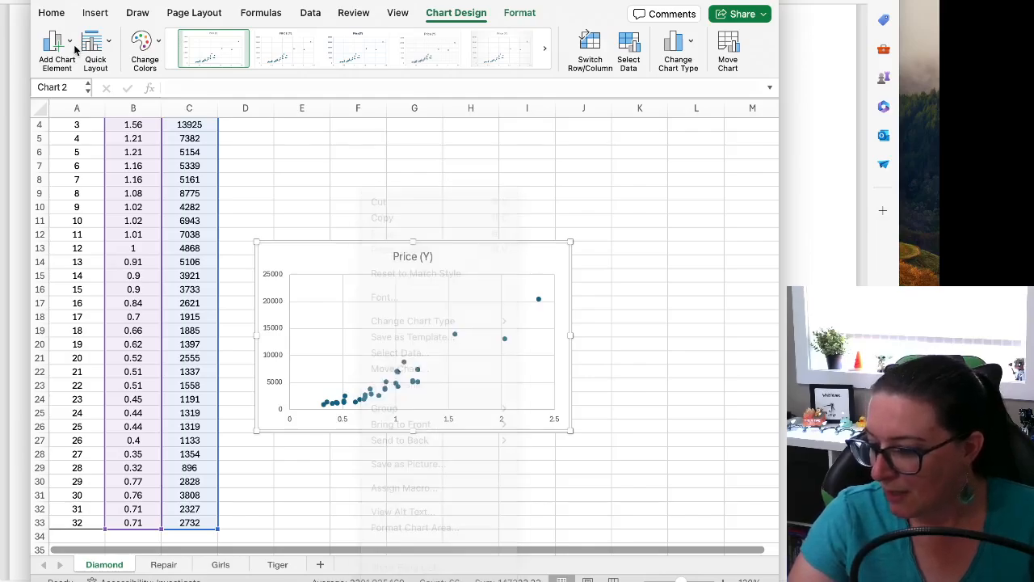
{"action": "left_click", "coordinate": [76, 46]}
{"action": "mouse_move", "coordinate": [83, 69]}
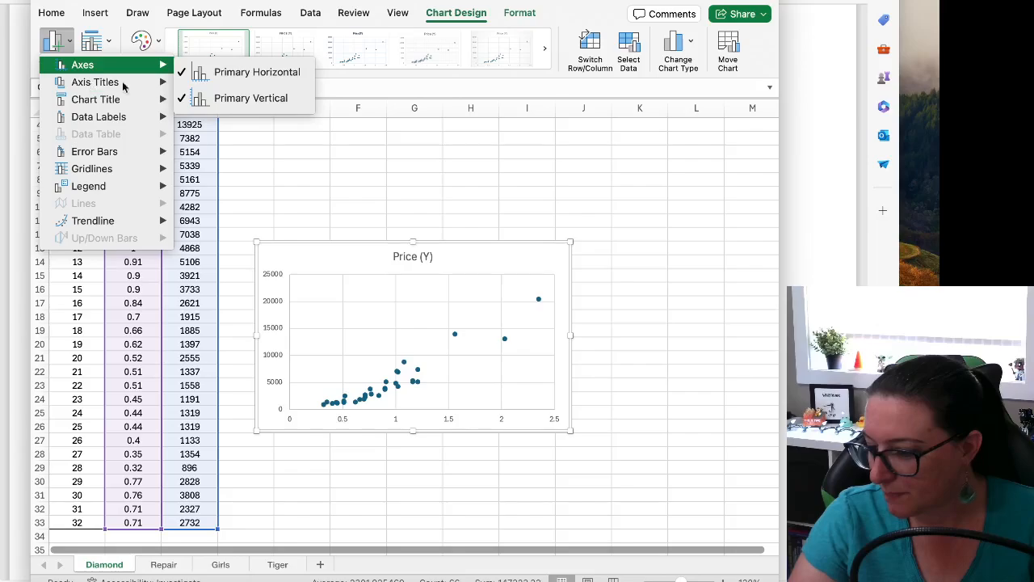
{"action": "mouse_move", "coordinate": [162, 85]}
{"action": "left_click", "coordinate": [194, 85]}
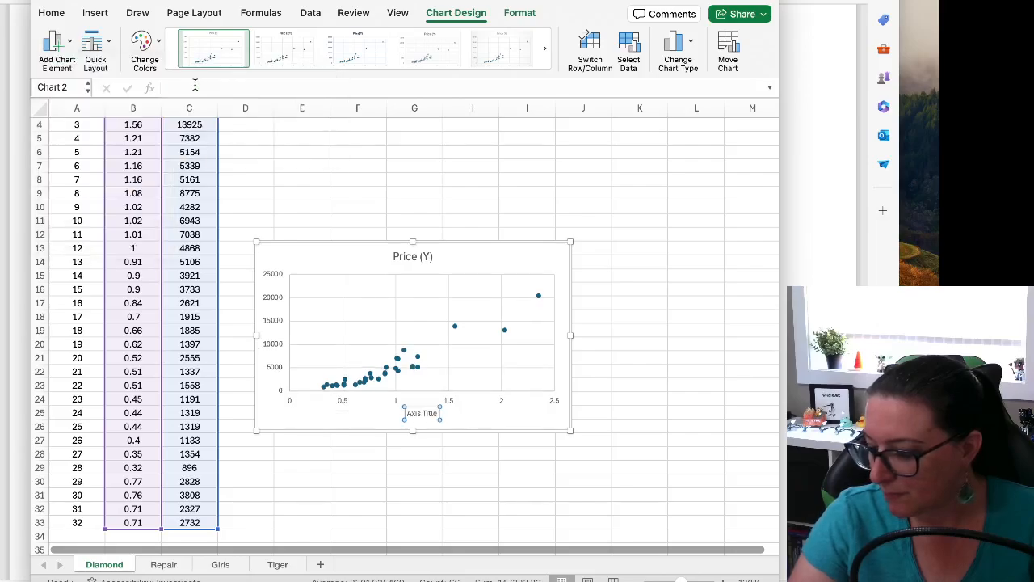
{"action": "left_click", "coordinate": [57, 47]}
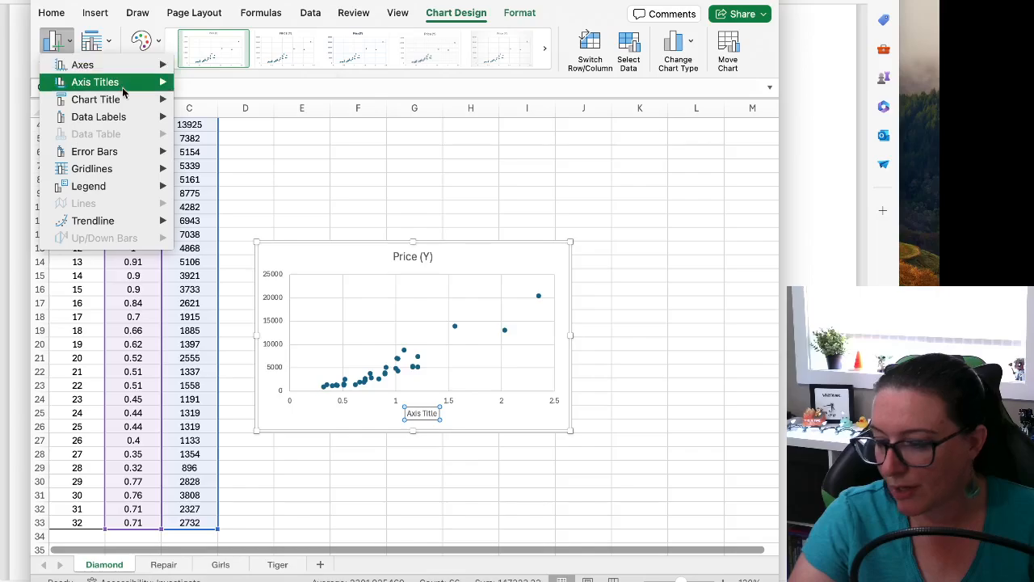
{"action": "mouse_move", "coordinate": [139, 86]}
{"action": "left_click", "coordinate": [231, 114]}
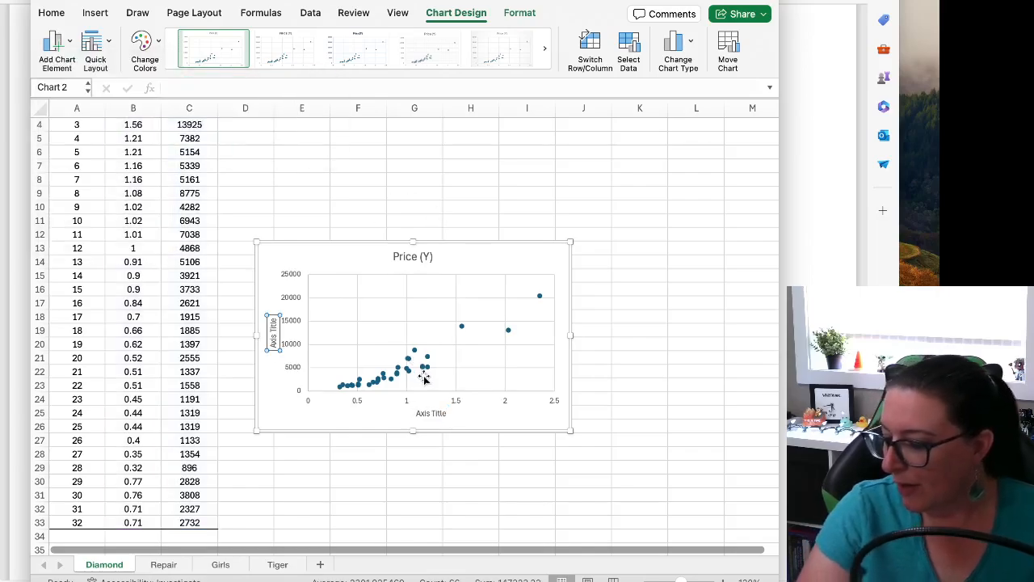
{"action": "scroll", "coordinate": [402, 386], "scroll_direction": "up", "scroll_amount": 3}
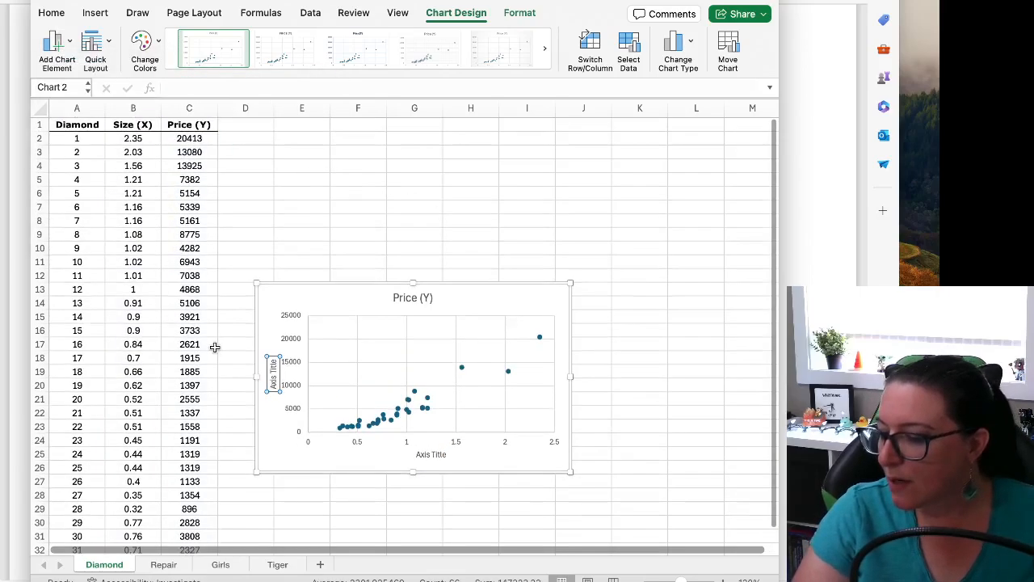
Step: Set the scatter chart's horizontal axis title to Size and its vertical axis title to Price
{"action": "left_click", "coordinate": [441, 454]}
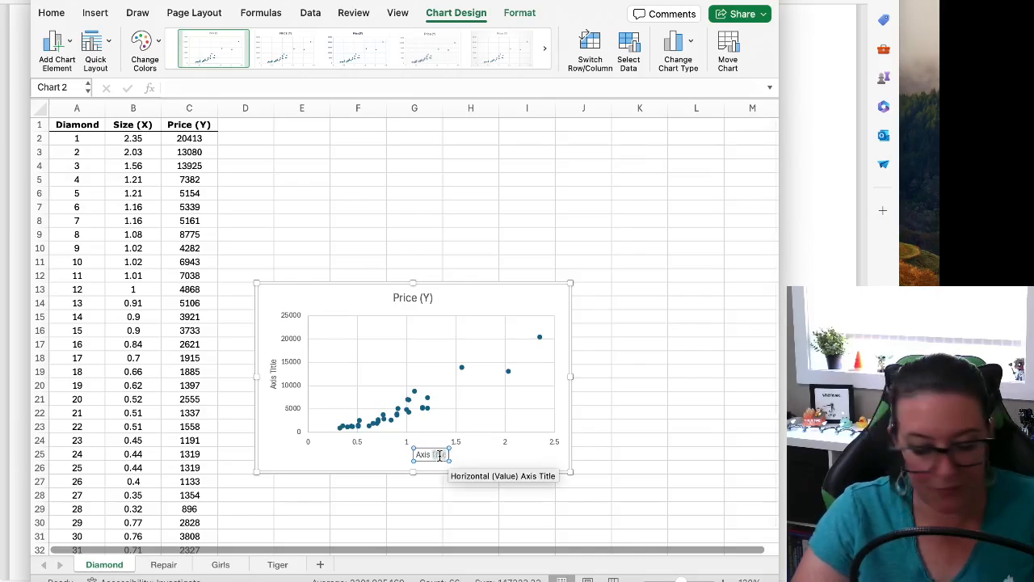
{"action": "type", "text": "Siz"}
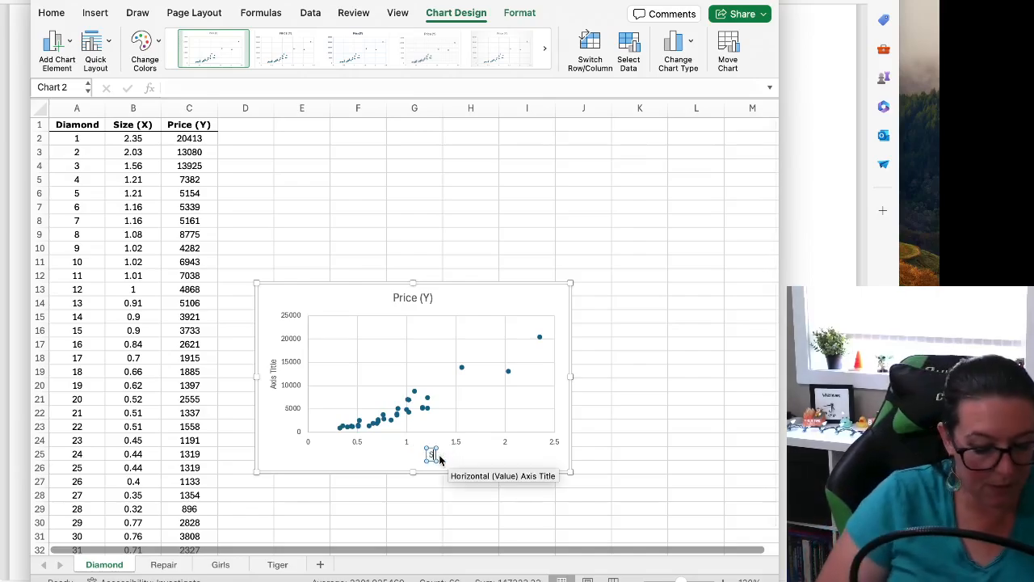
{"action": "type", "text": "e"}
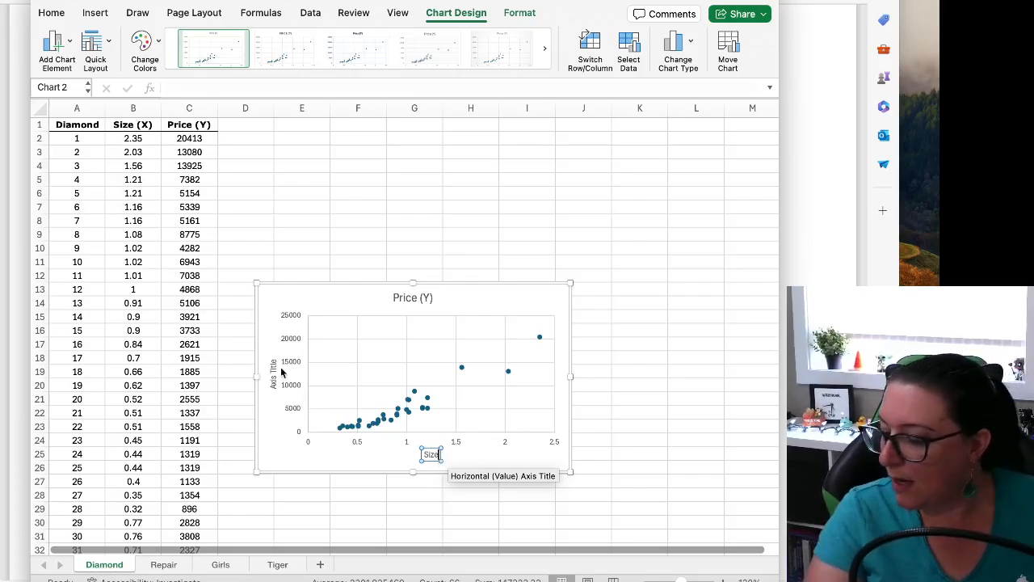
{"action": "double_click", "coordinate": [273, 369]}
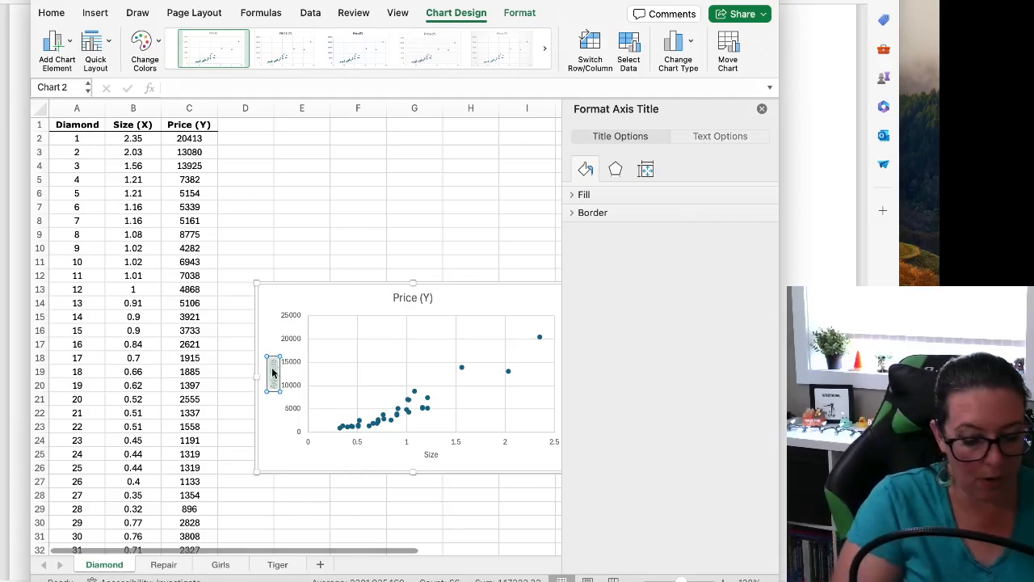
{"action": "type", "text": "Price"}
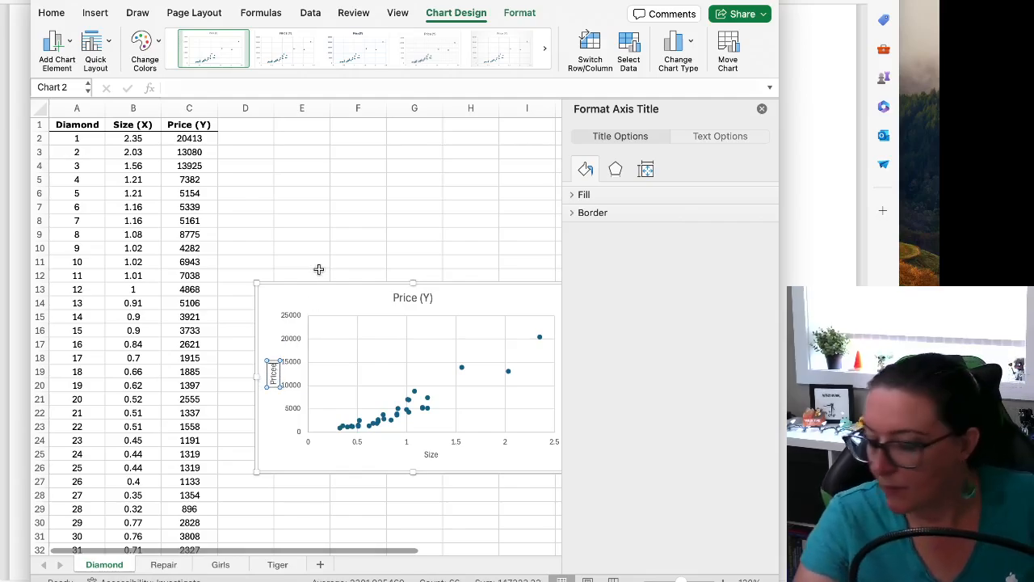
{"action": "key", "text": "BackSpace"}
{"action": "key", "text": "BackSpace"}
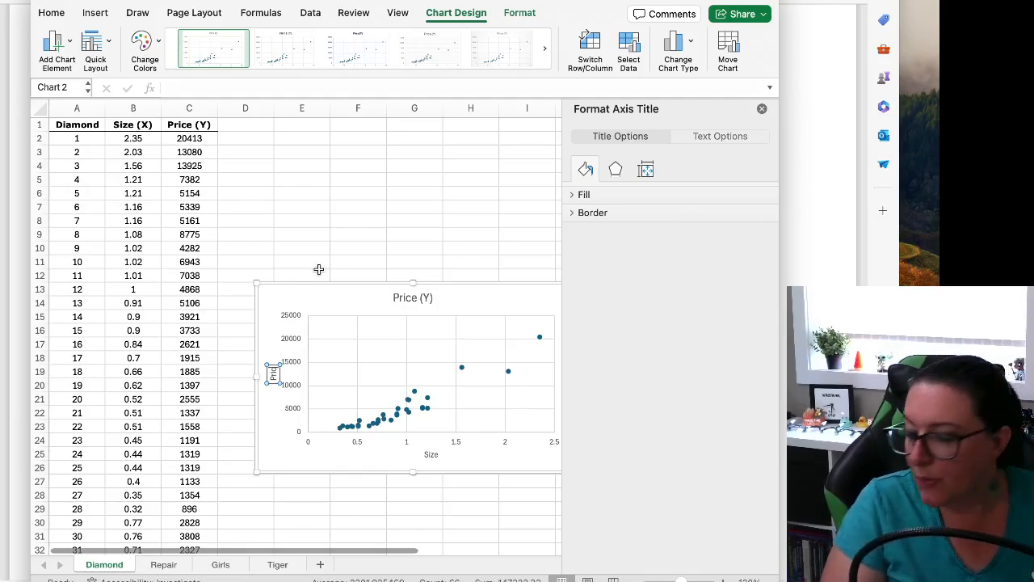
{"action": "type", "text": "ce"}
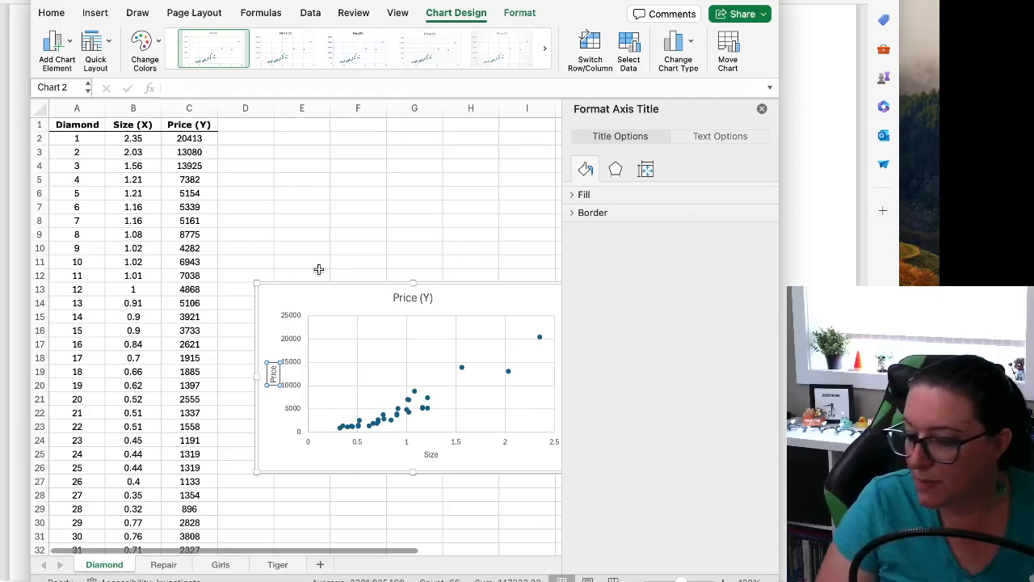
{"action": "left_click", "coordinate": [409, 191]}
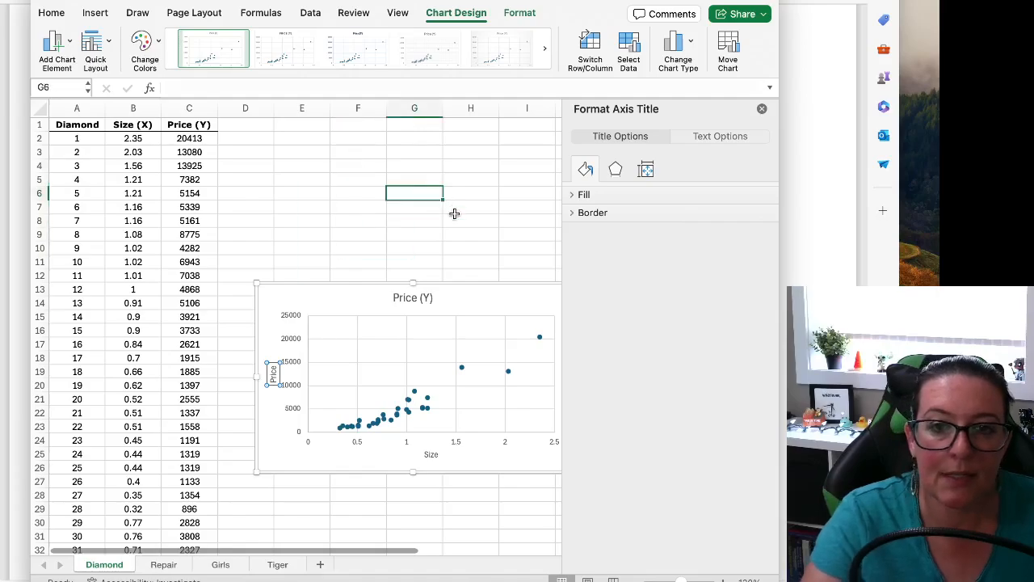
Step: Delete the Price (Y) chart title and close the chart formatting options
{"action": "left_click", "coordinate": [417, 294]}
{"action": "key", "text": "Delete"}
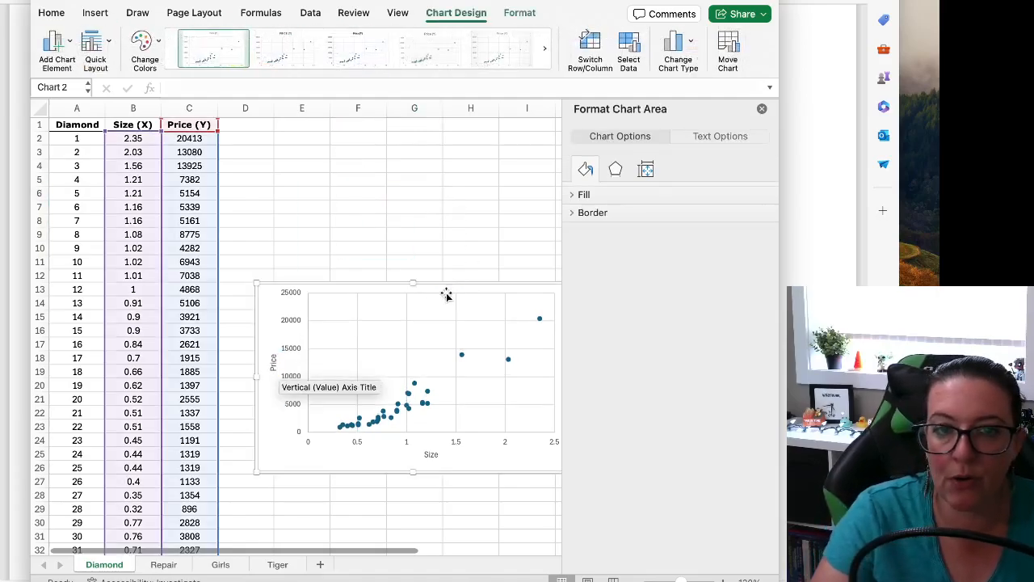
{"action": "left_click", "coordinate": [763, 109]}
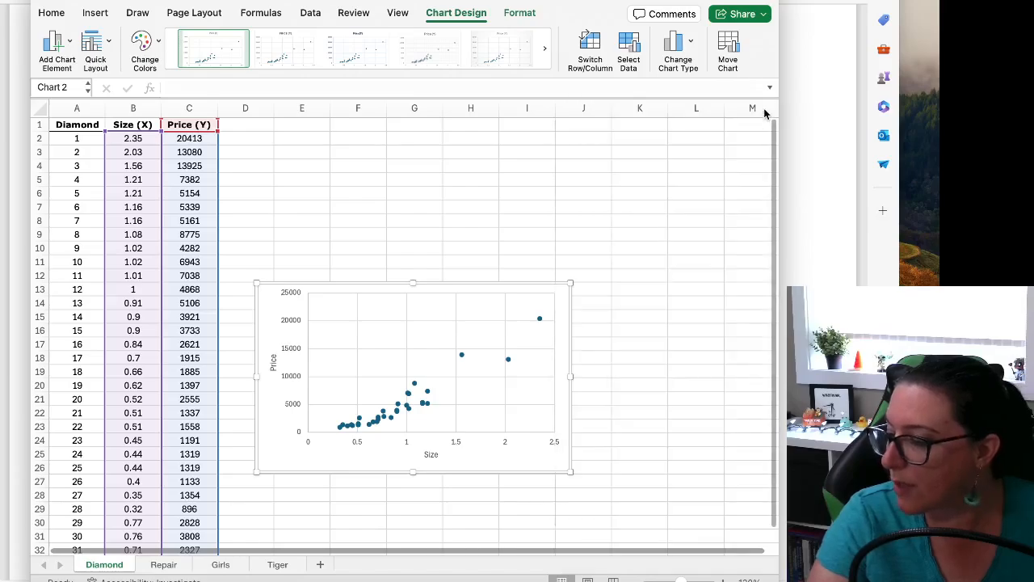
Step: Move the scatter chart up beside the data near row 3 and enlarge it to span about columns D to K, rows 3 to 22
{"action": "left_click_drag", "start_coordinate": [559, 300], "coordinate": [561, 172]}
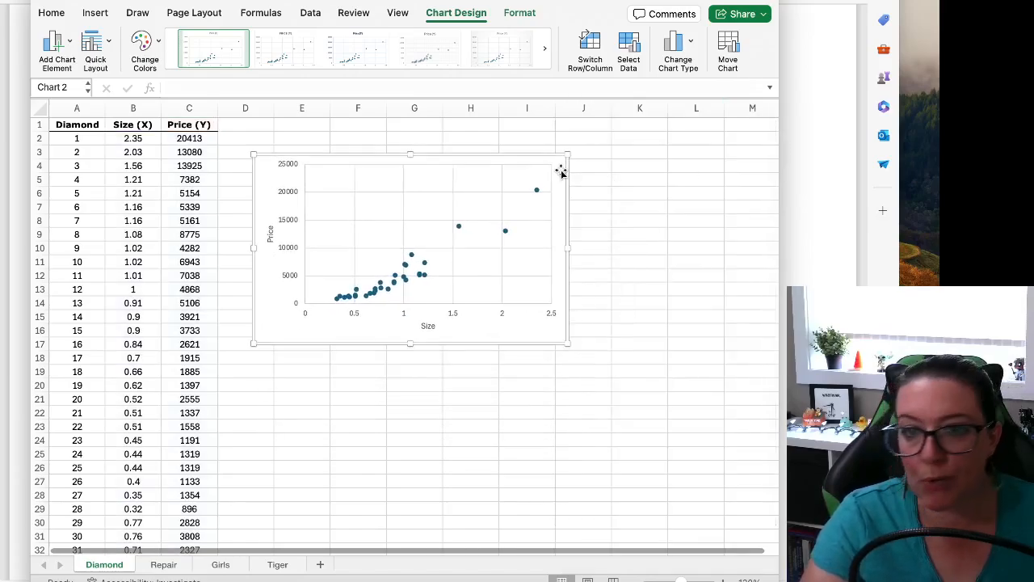
{"action": "left_click_drag", "start_coordinate": [568, 343], "coordinate": [661, 414]}
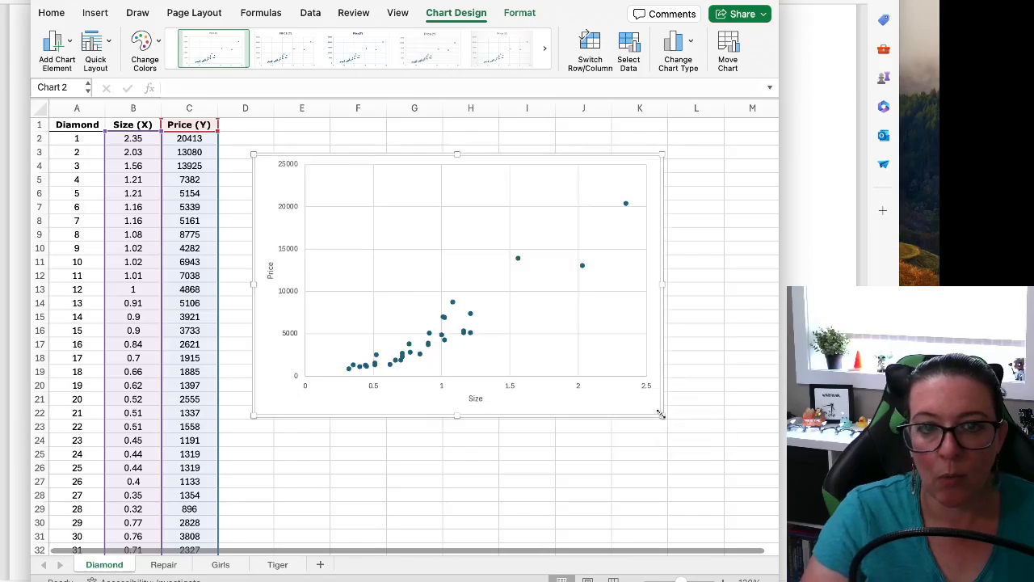
{"action": "left_click", "coordinate": [584, 450]}
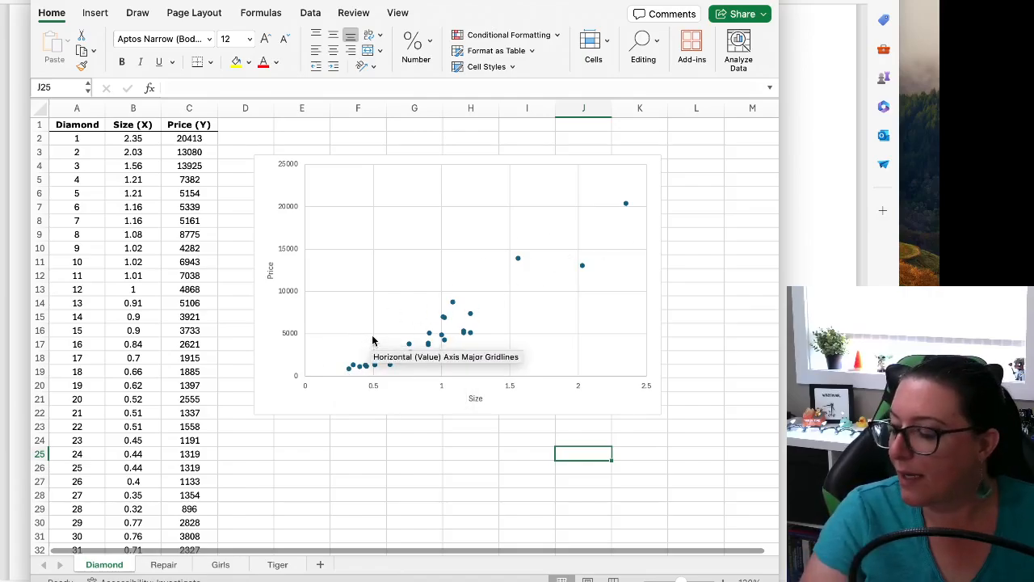
Step: Switch to the lecture notes document and review the section on the relationship and correlation between two variables
{"action": "left_click", "coordinate": [791, 348]}
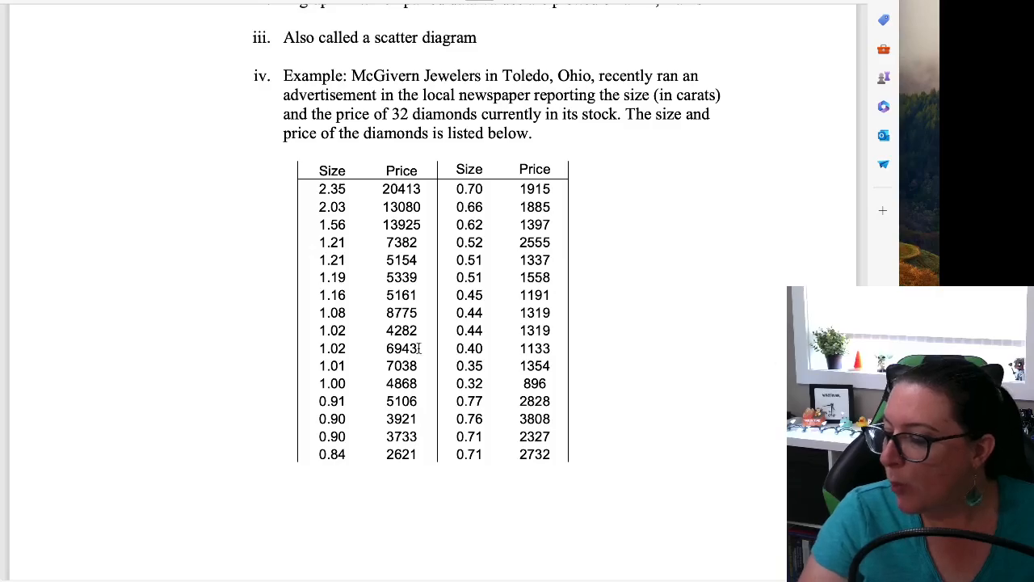
{"action": "scroll", "coordinate": [420, 347], "scroll_direction": "down", "scroll_amount": 15}
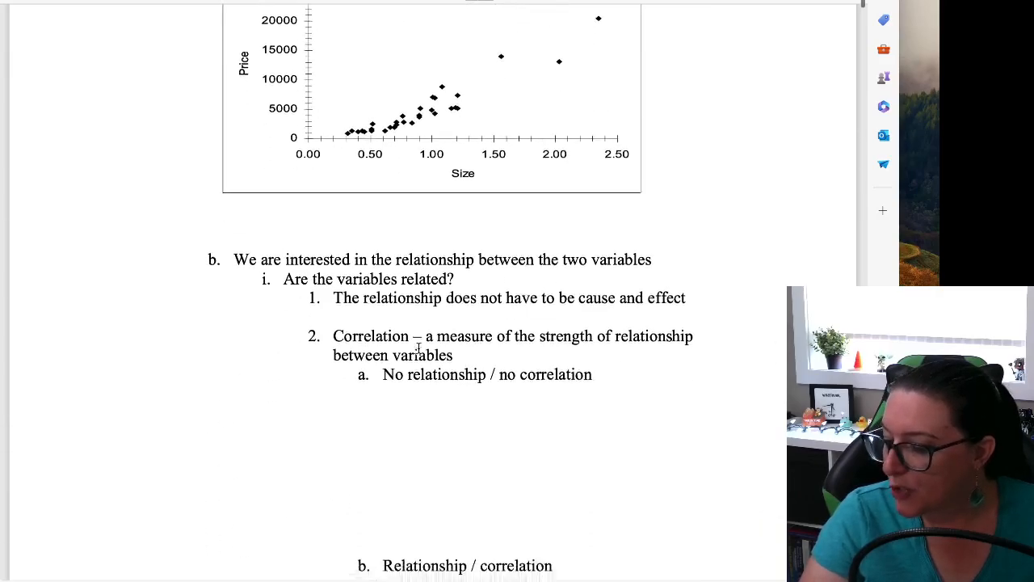
{"action": "scroll", "coordinate": [419, 348], "scroll_direction": "down", "scroll_amount": 4}
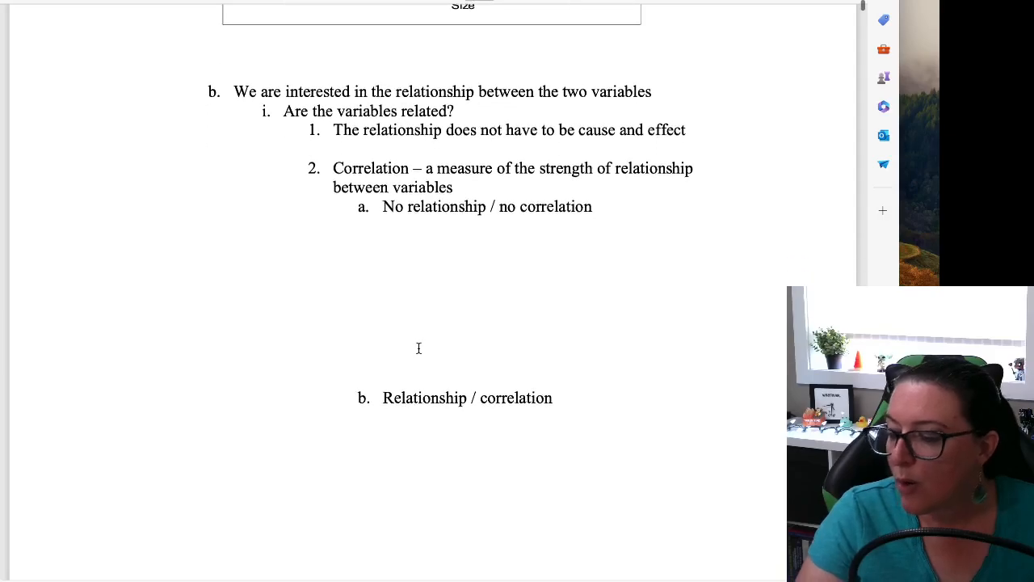
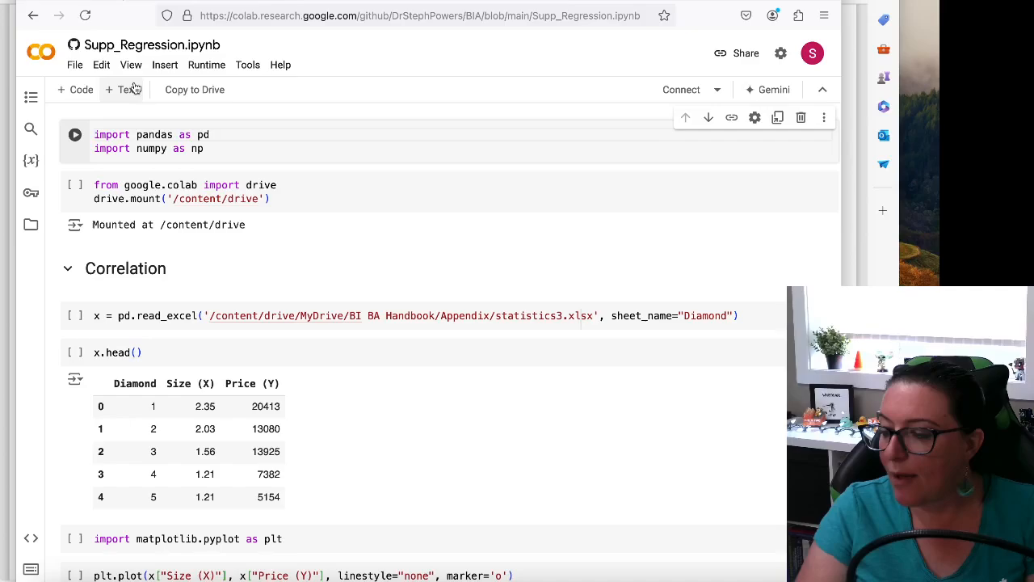
{"action": "left_click", "coordinate": [74, 65]}
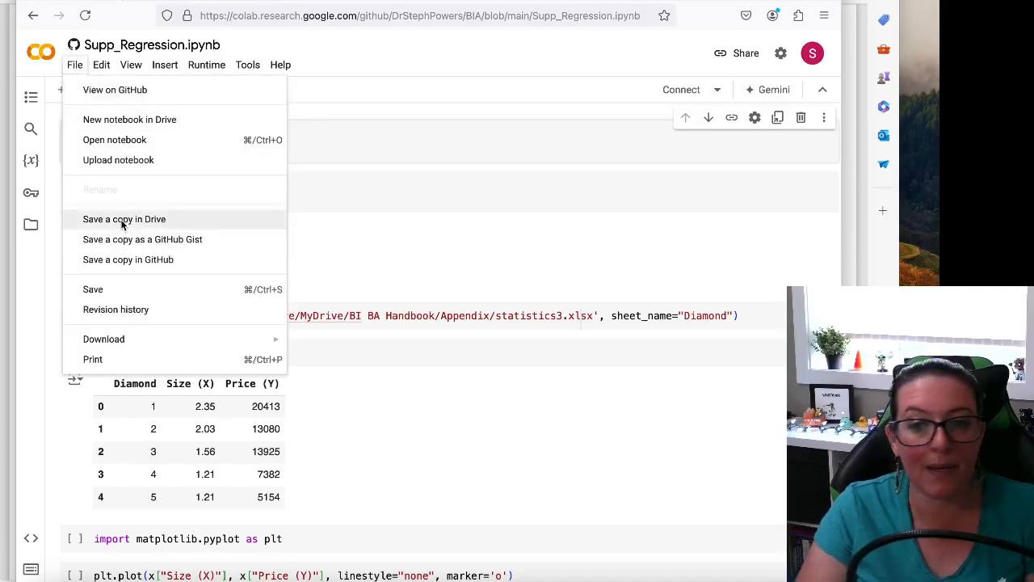
{"action": "left_click", "coordinate": [414, 187]}
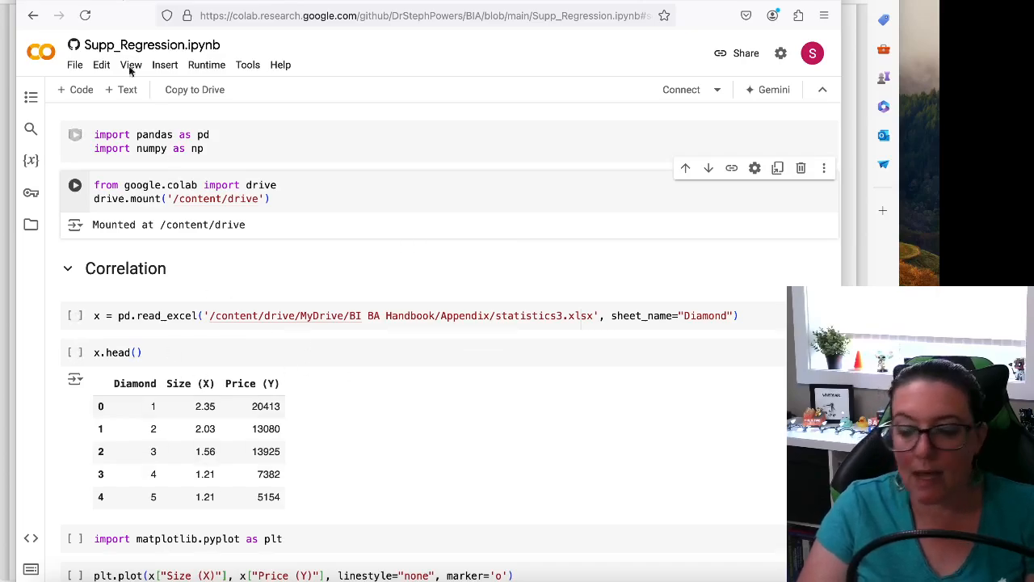
Step: Return from Colab to the BIA repository on GitHub and open statistics3.xlsx in its DATA folder
{"action": "left_click", "coordinate": [34, 15]}
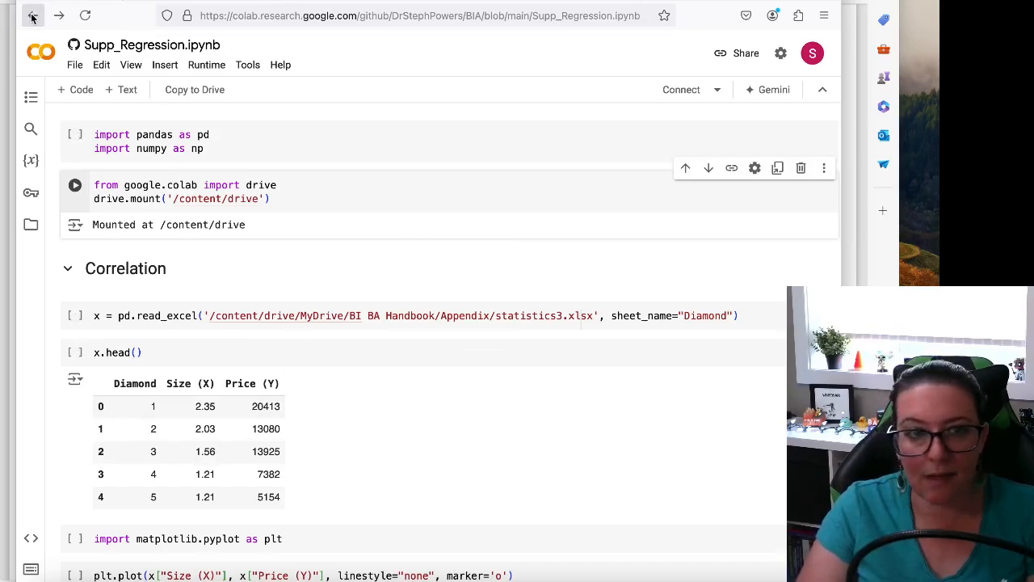
{"action": "left_click", "coordinate": [32, 16]}
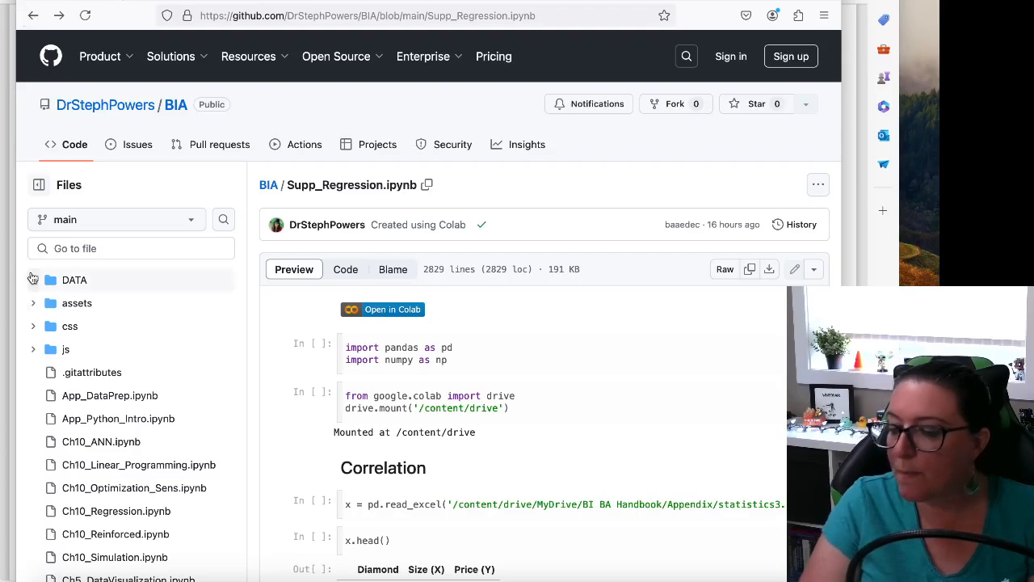
{"action": "left_click", "coordinate": [34, 284]}
{"action": "scroll", "coordinate": [57, 297], "scroll_direction": "down", "scroll_amount": 15}
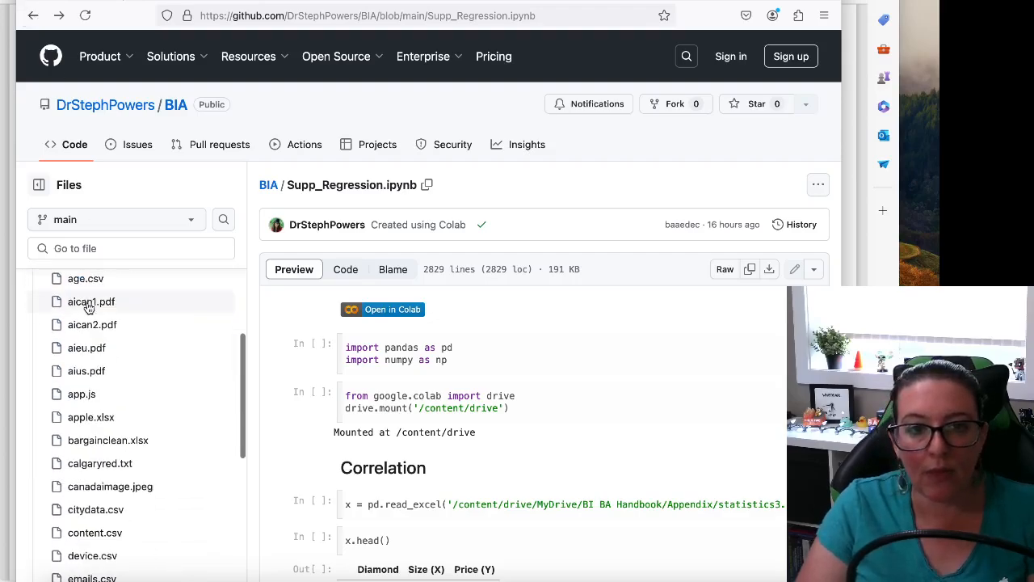
{"action": "scroll", "coordinate": [113, 404], "scroll_direction": "up", "scroll_amount": 8}
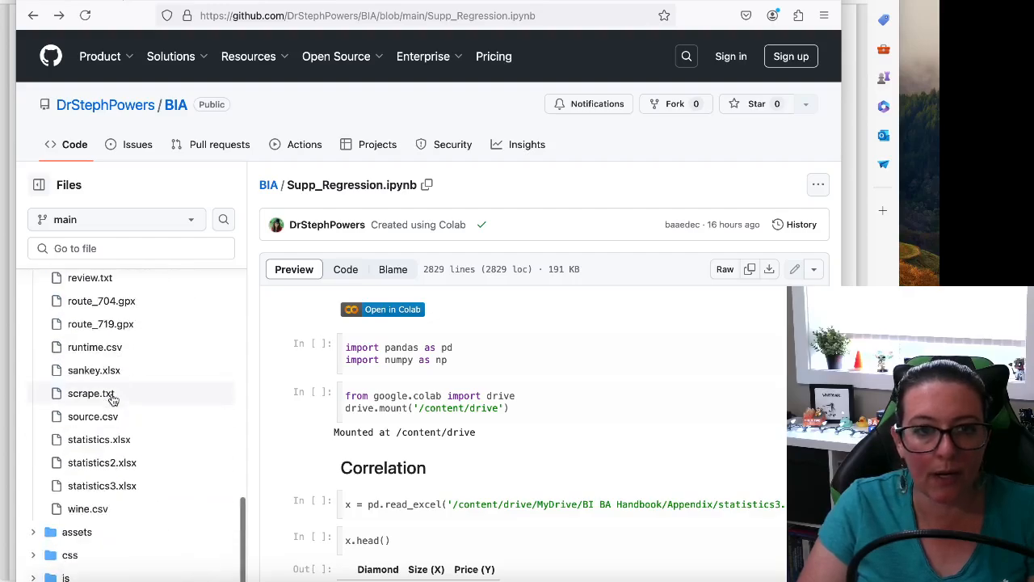
{"action": "left_click", "coordinate": [105, 486]}
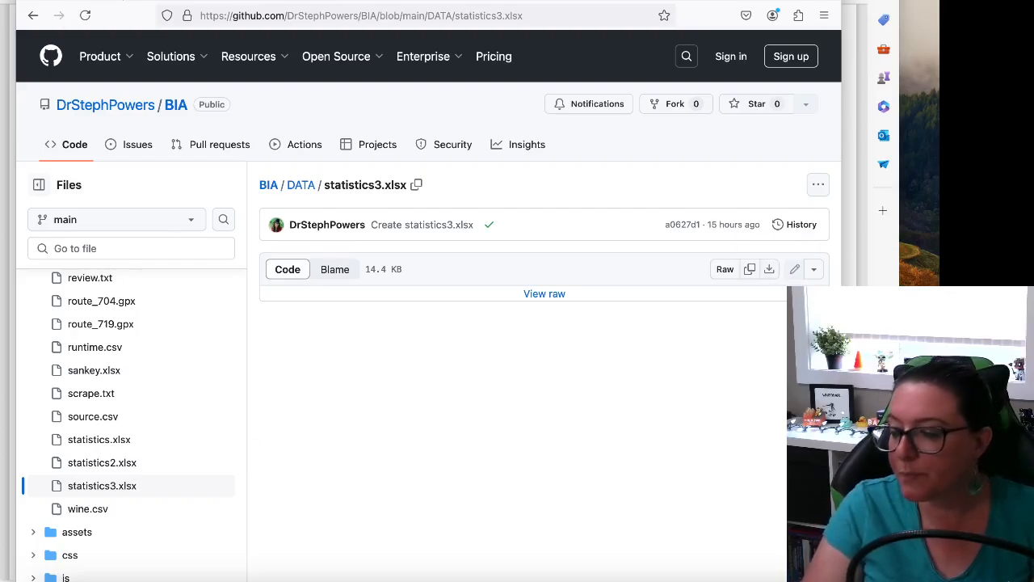
Step: Switch to the Supp_Regression.ipynb notebook in Google Chrome and run the cell importing pandas and numpy
{"action": "key", "text": "super+Tab"}
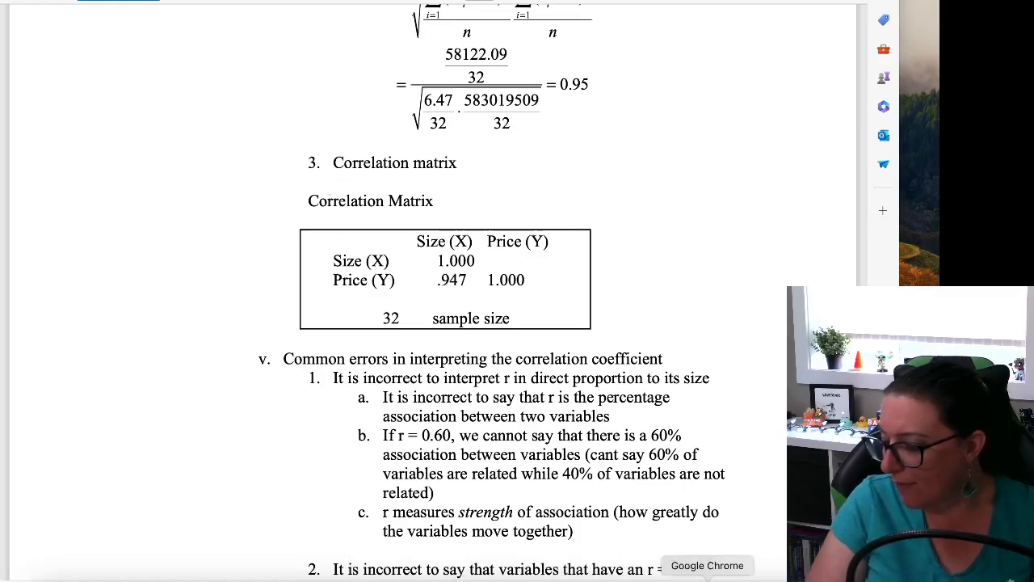
{"action": "left_click", "coordinate": [707, 578]}
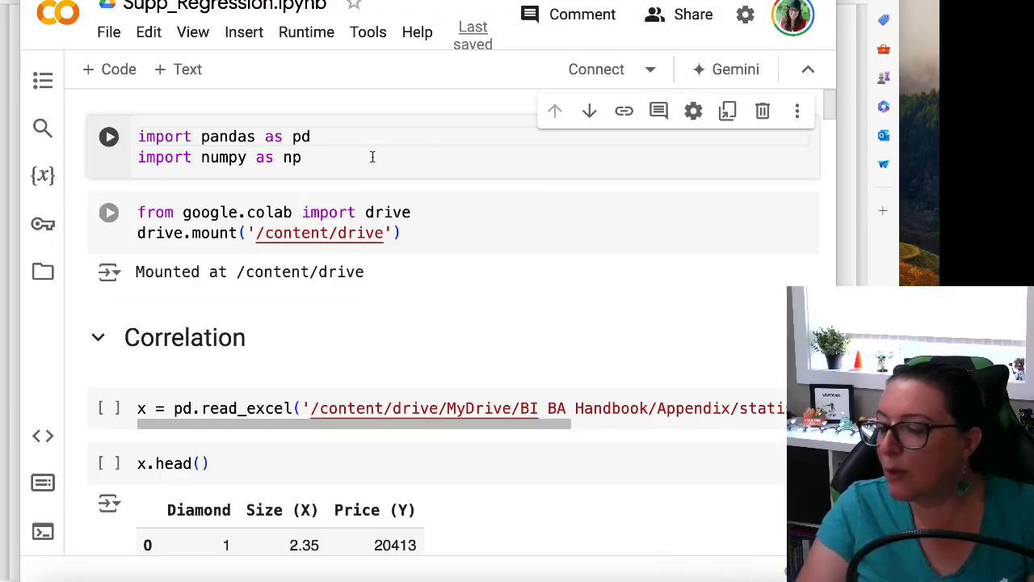
{"action": "left_click", "coordinate": [108, 136]}
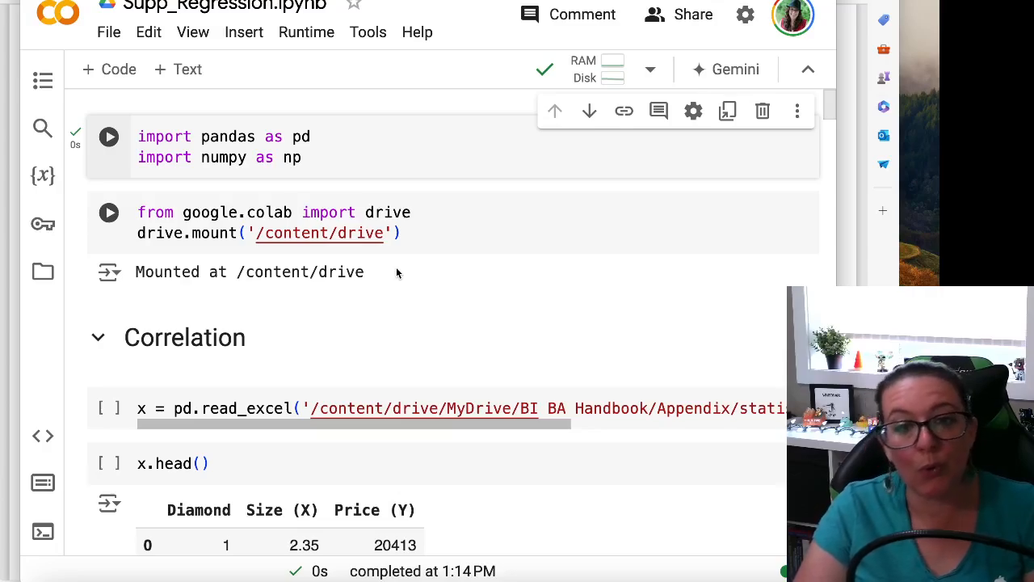
Step: Run the drive.mount cell and grant the notebook access to Google Drive with the listed account
{"action": "left_click", "coordinate": [109, 214]}
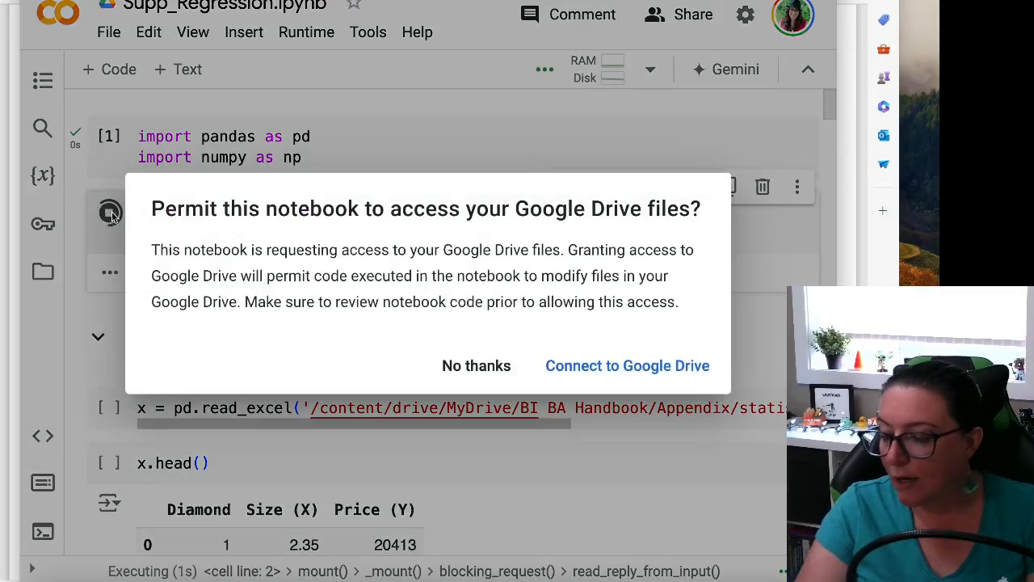
{"action": "left_click", "coordinate": [657, 373]}
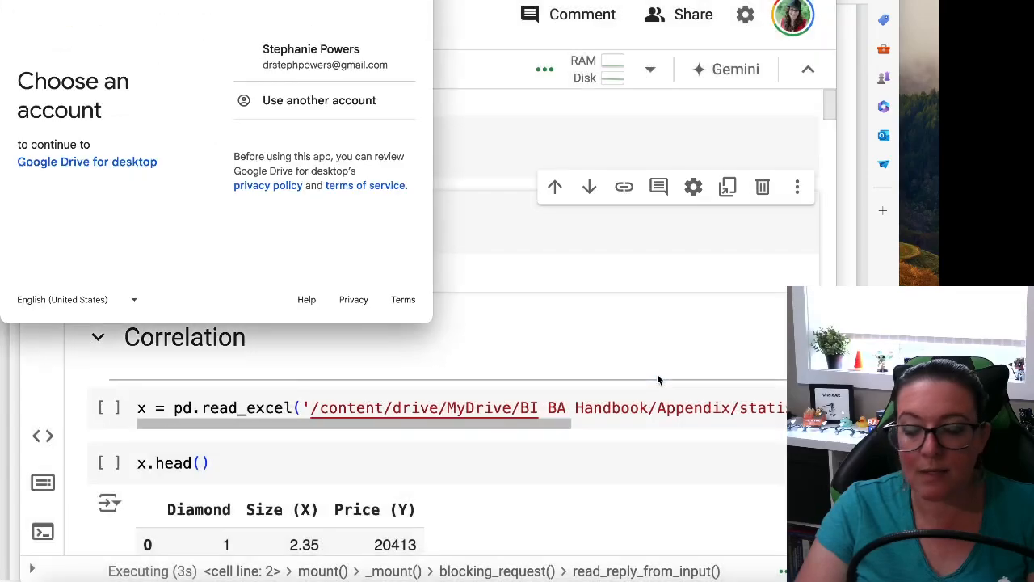
{"action": "left_click", "coordinate": [311, 57]}
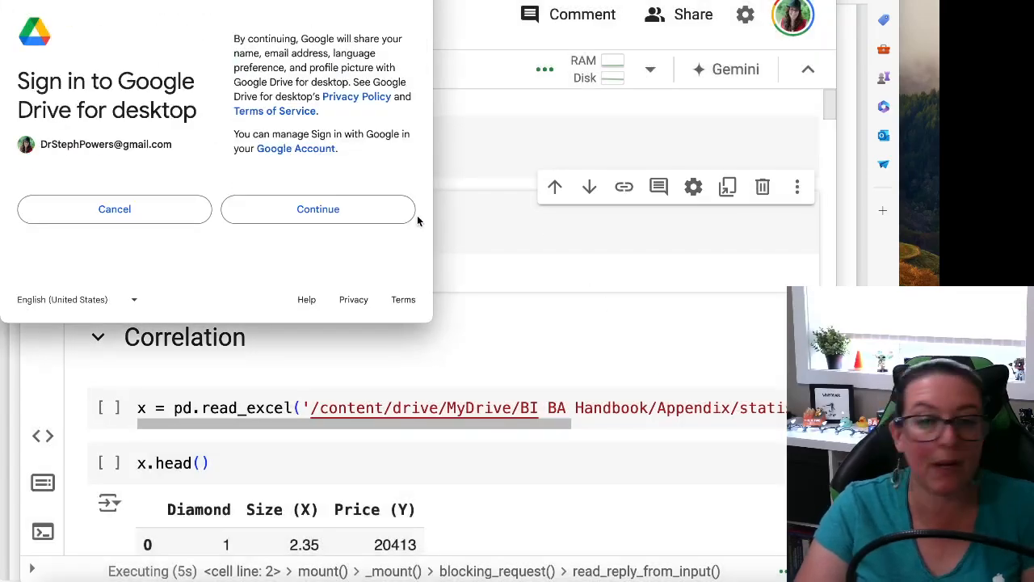
{"action": "left_click", "coordinate": [275, 211]}
{"action": "scroll", "coordinate": [279, 218], "scroll_direction": "down", "scroll_amount": 4}
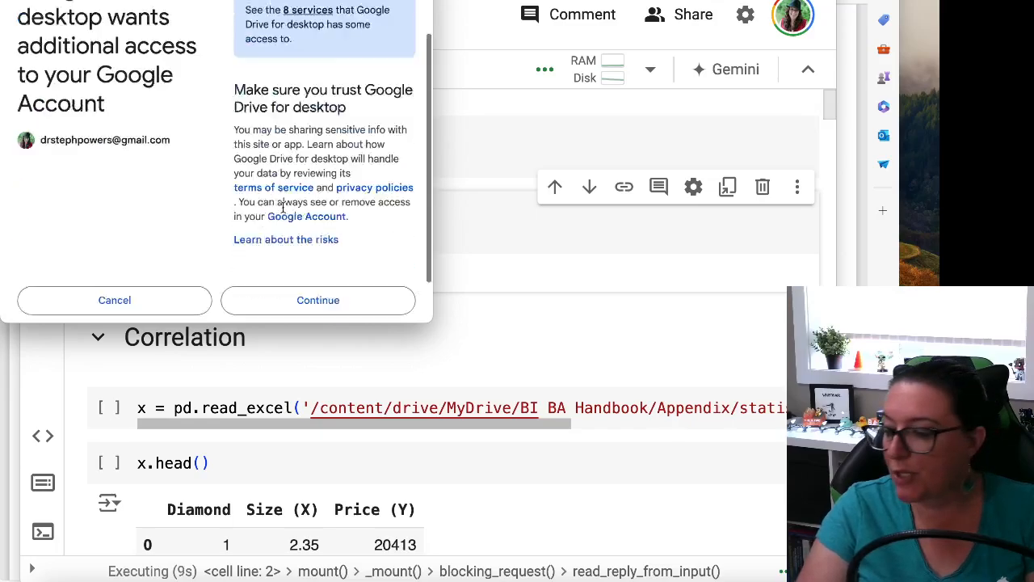
{"action": "left_click", "coordinate": [308, 243]}
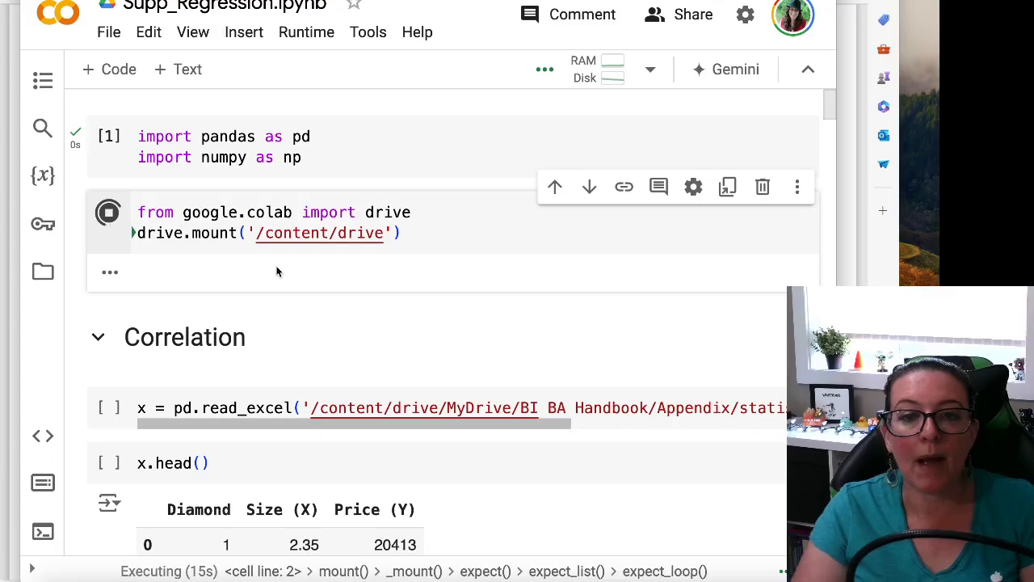
Step: Examine the full file path and sheet name in the pd.read_excel cell under Correlation
{"action": "scroll", "coordinate": [221, 383], "scroll_direction": "down", "scroll_amount": 1}
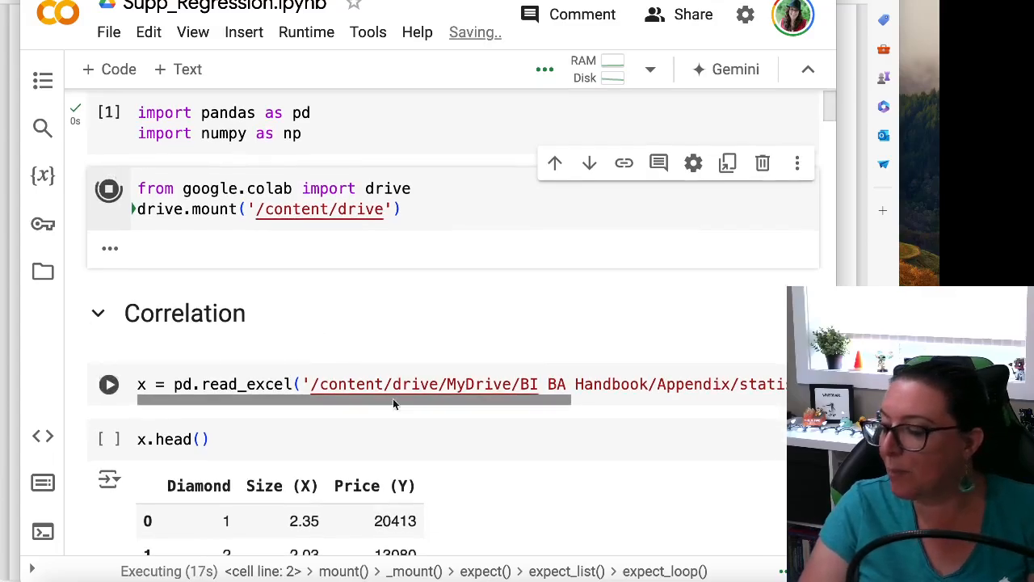
{"action": "left_click_drag", "start_coordinate": [307, 402], "coordinate": [546, 394]}
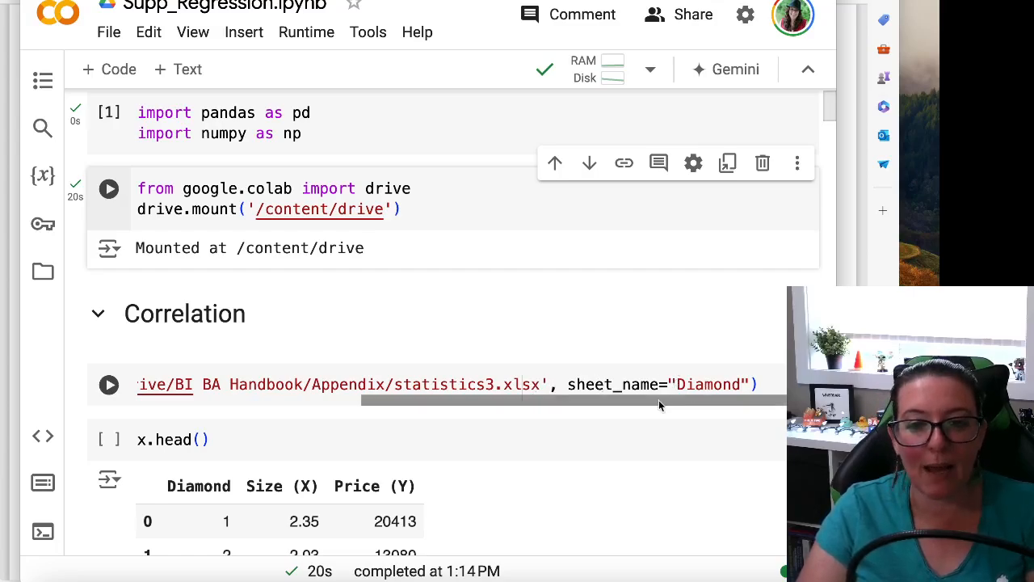
{"action": "left_click_drag", "start_coordinate": [643, 401], "coordinate": [501, 405]}
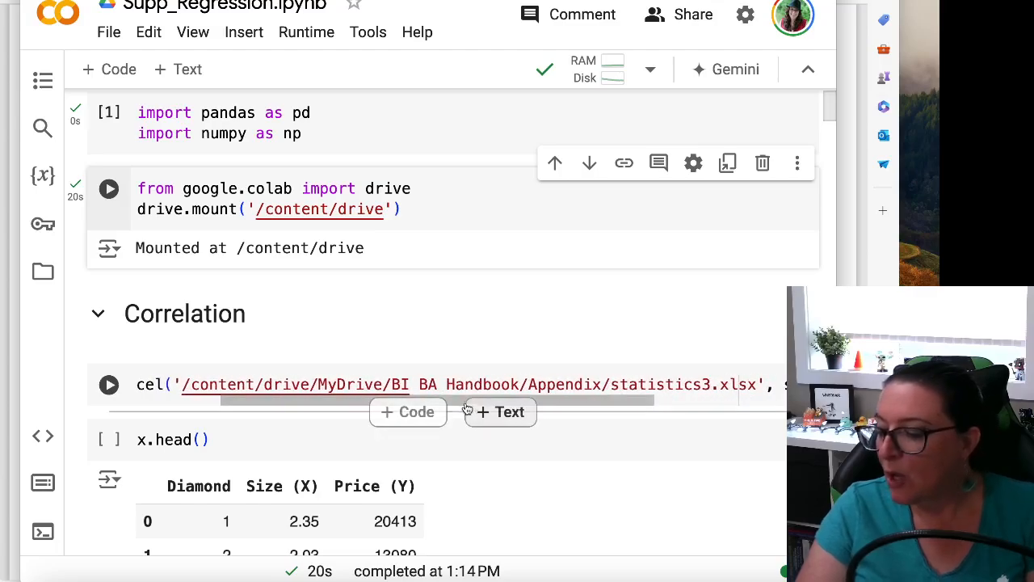
Step: Run the pd.read_excel cell under Correlation to load statistics3.xlsx from the BI BA Handbook/Appendix folder into x
{"action": "left_click_drag", "start_coordinate": [392, 384], "coordinate": [600, 384]}
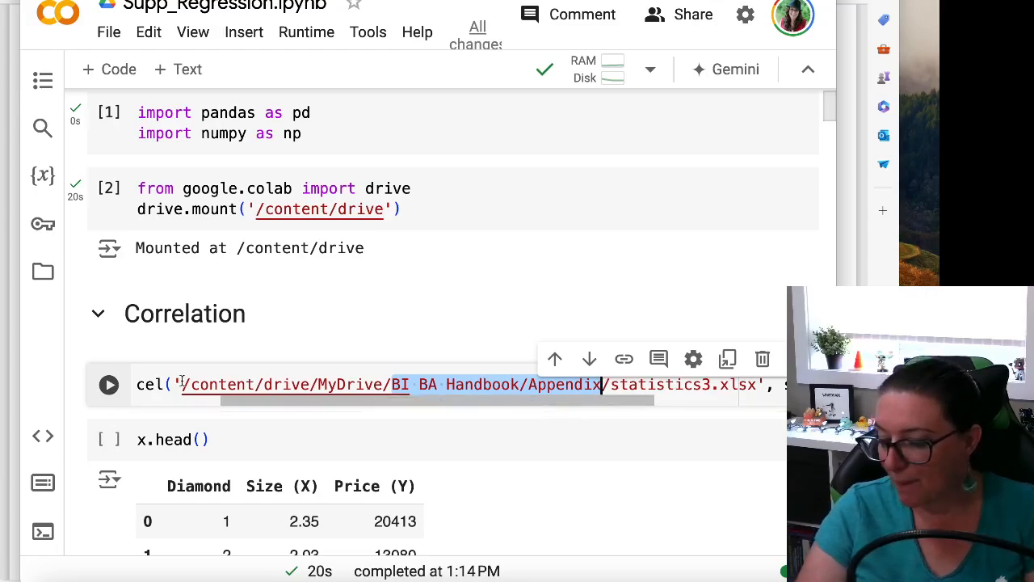
{"action": "left_click", "coordinate": [109, 384]}
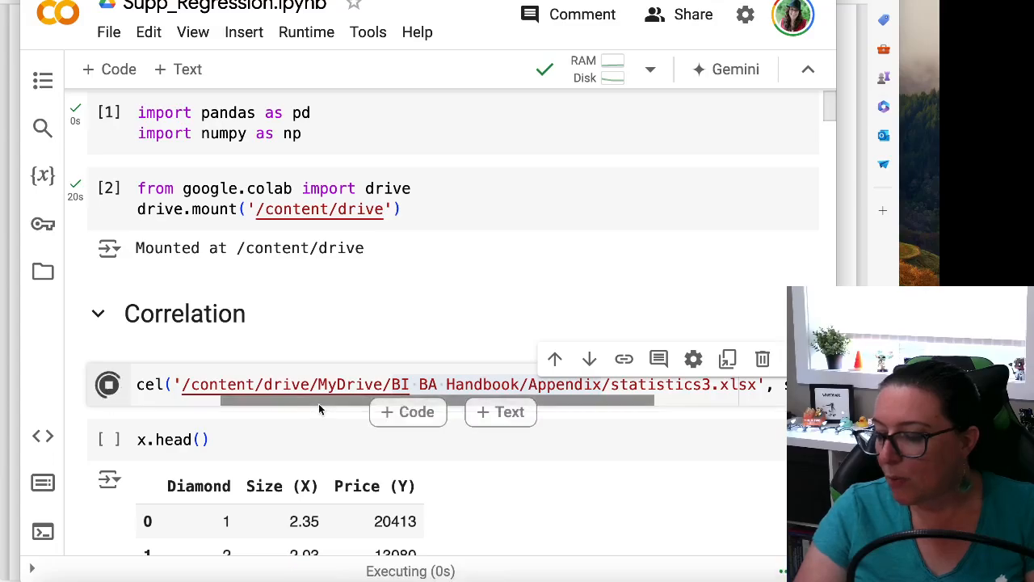
{"action": "left_click_drag", "start_coordinate": [317, 403], "coordinate": [198, 407]}
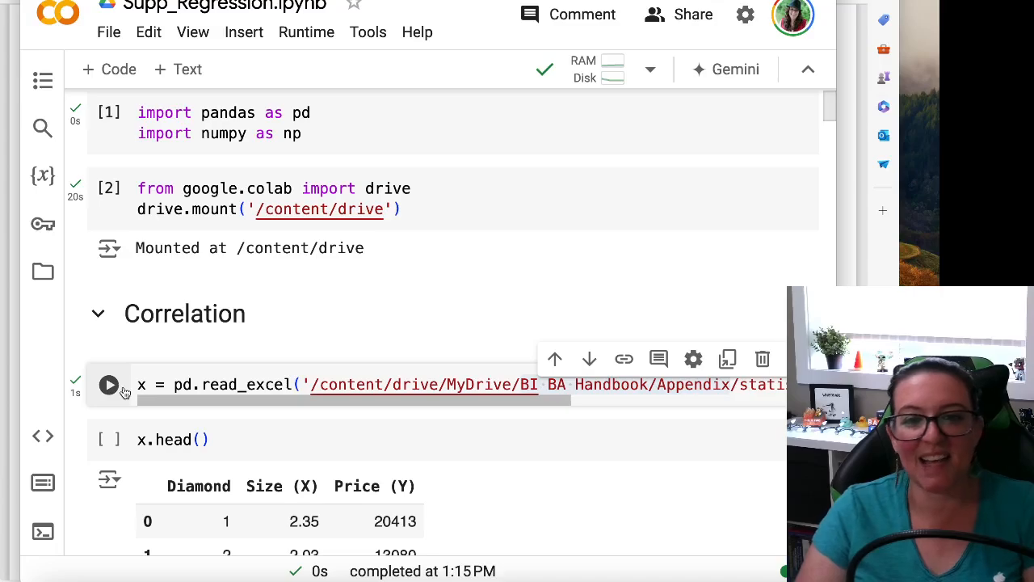
{"action": "mouse_move", "coordinate": [169, 357]}
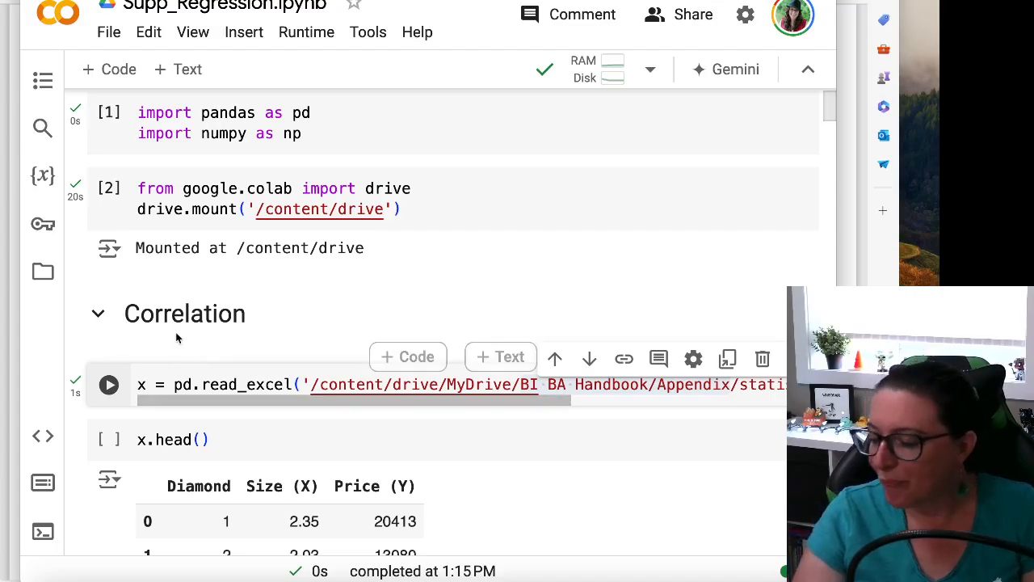
Step: Run the x.head() cell to preview the first rows of the diamond data
{"action": "scroll", "coordinate": [177, 348], "scroll_direction": "down", "scroll_amount": 3}
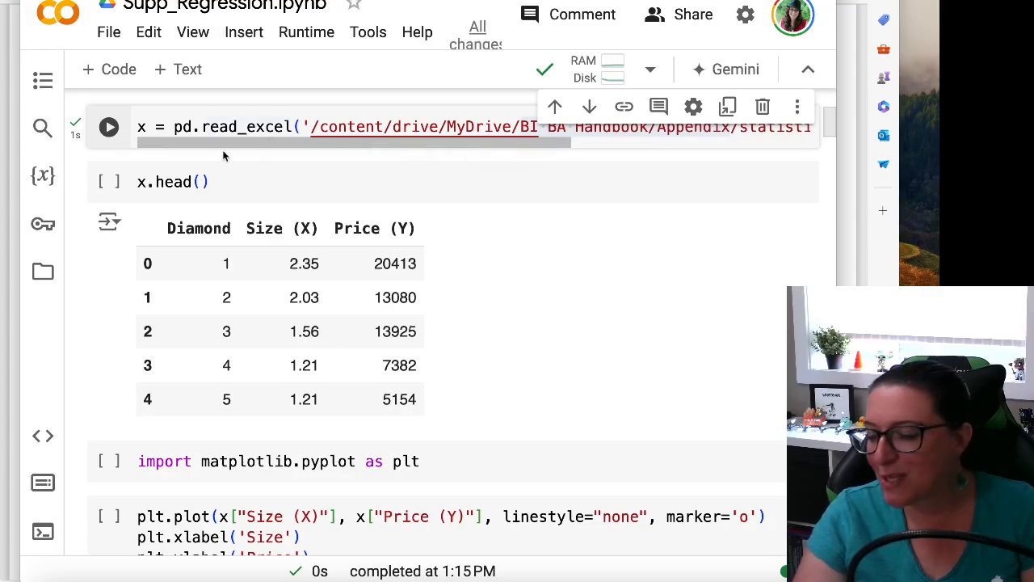
{"action": "left_click", "coordinate": [112, 187]}
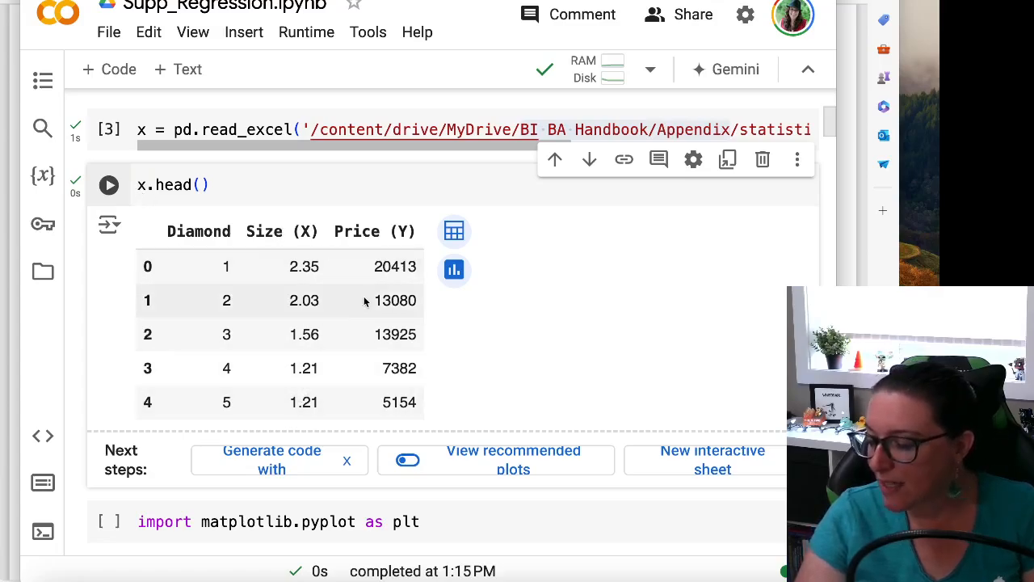
{"action": "scroll", "coordinate": [365, 300], "scroll_direction": "down", "scroll_amount": 1}
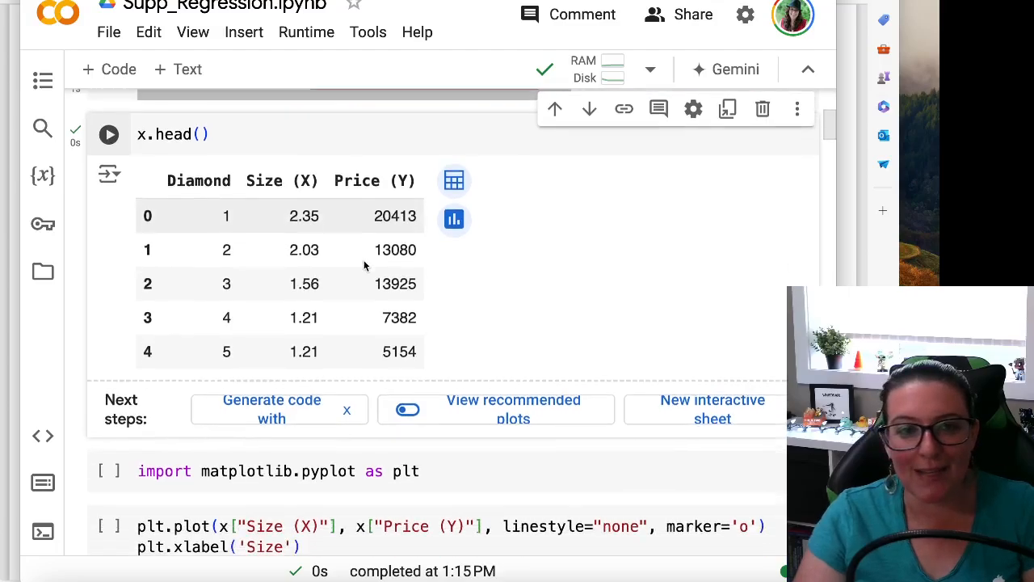
Step: Run the cell importing matplotlib.pyplot as plt
{"action": "scroll", "coordinate": [364, 266], "scroll_direction": "down", "scroll_amount": 5}
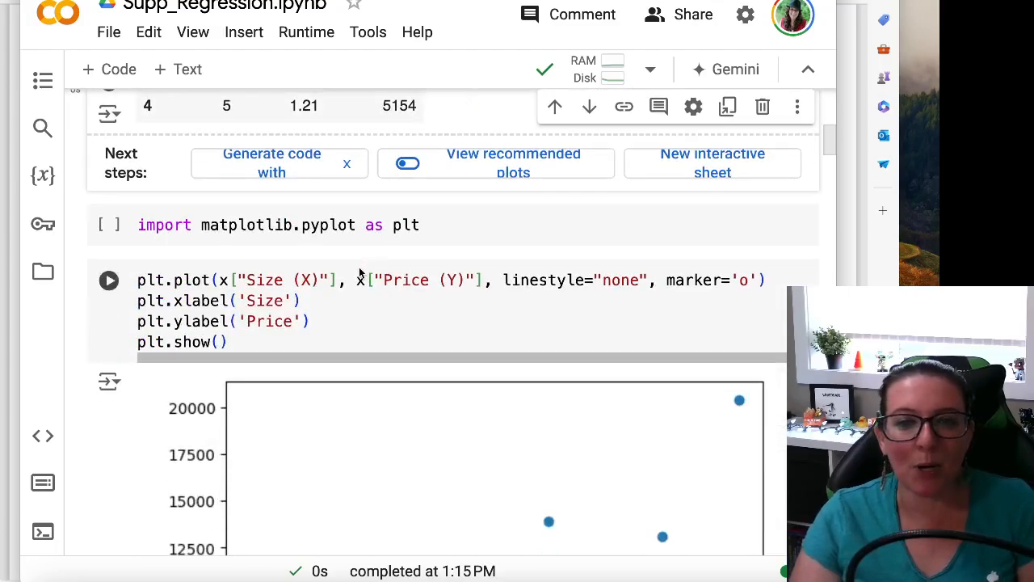
{"action": "left_click", "coordinate": [153, 231]}
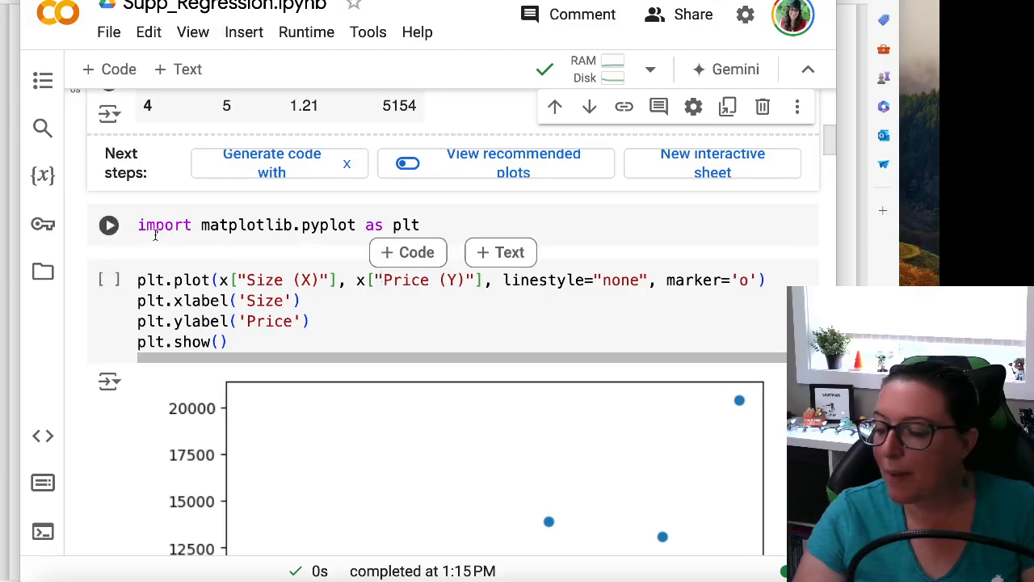
{"action": "mouse_move", "coordinate": [247, 240]}
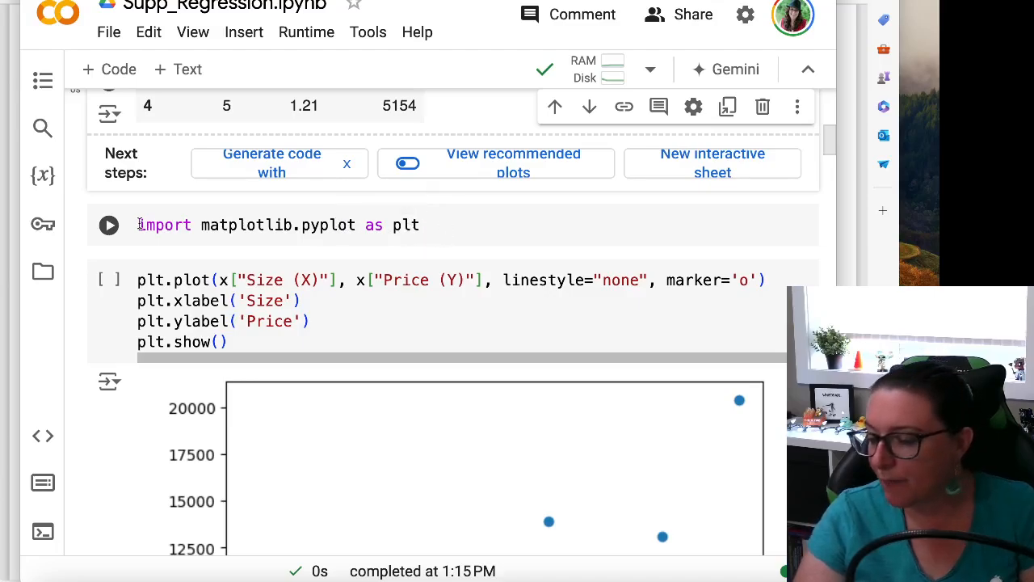
{"action": "left_click", "coordinate": [109, 225]}
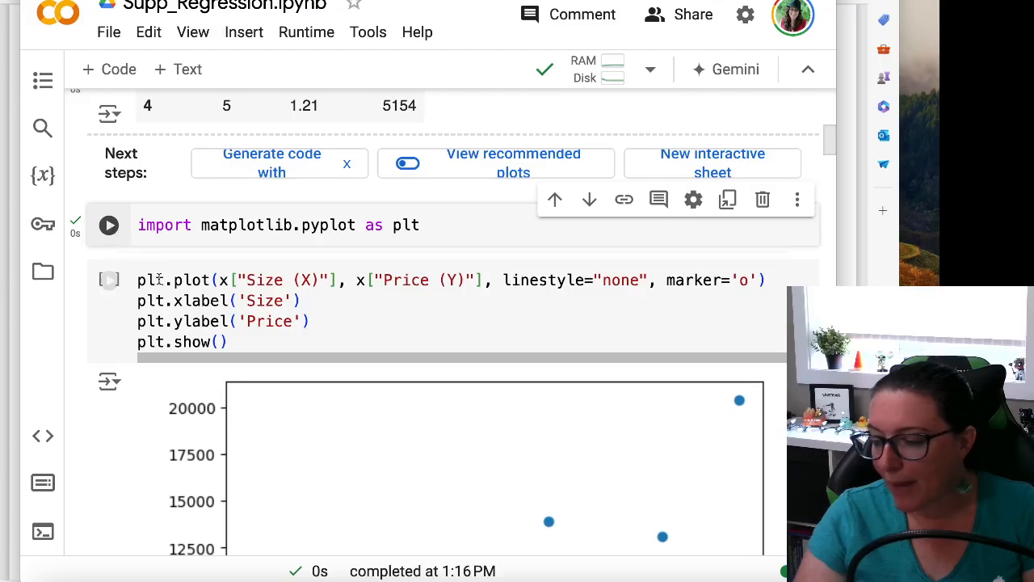
Step: Examine the column names and axis labels in the plt.plot cell against the column headings in the x.head() output
{"action": "mouse_move", "coordinate": [227, 319]}
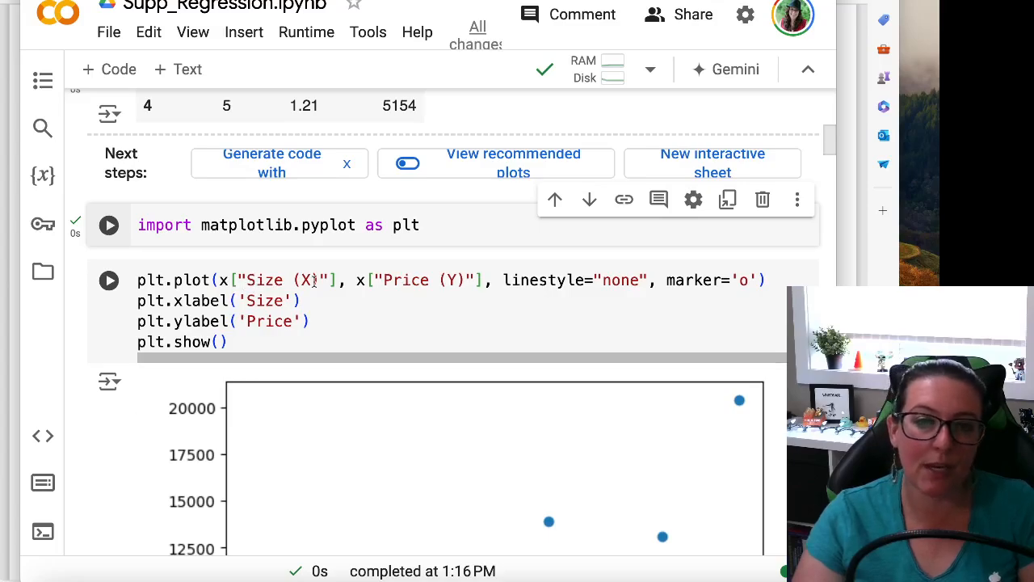
{"action": "mouse_move", "coordinate": [218, 293]}
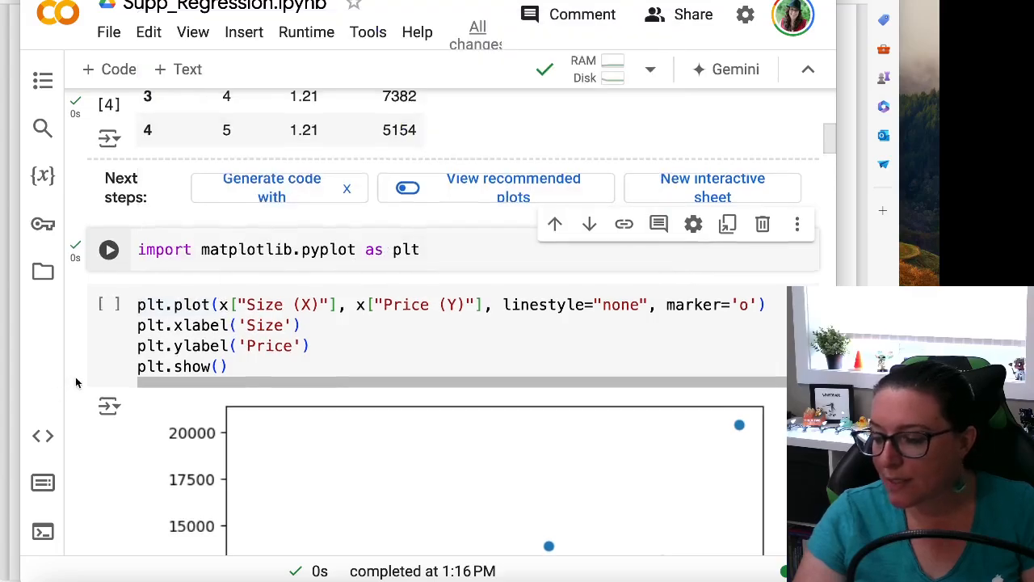
{"action": "scroll", "coordinate": [76, 382], "scroll_direction": "up", "scroll_amount": 5}
{"action": "scroll", "coordinate": [256, 365], "scroll_direction": "down", "scroll_amount": 1}
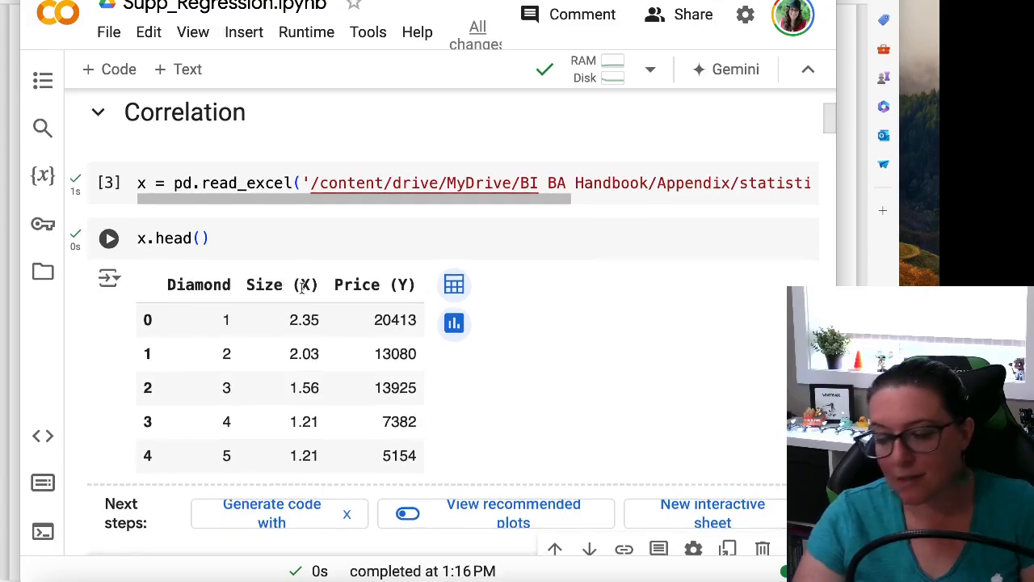
{"action": "scroll", "coordinate": [284, 280], "scroll_direction": "down", "scroll_amount": 3}
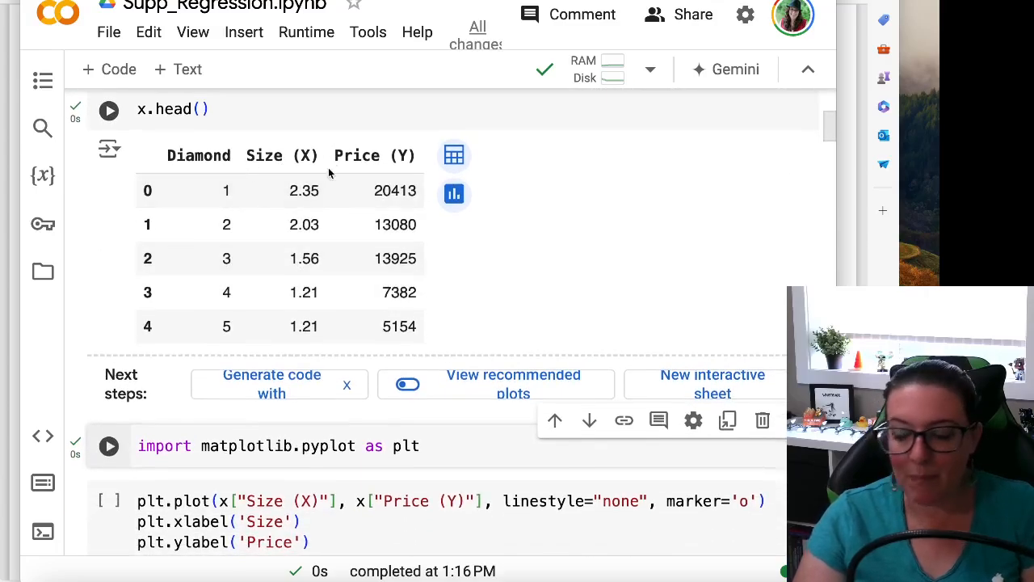
{"action": "key", "text": "shift+Return"}
{"action": "key", "text": "shift+Return"}
{"action": "scroll", "coordinate": [275, 315], "scroll_direction": "up", "scroll_amount": 2}
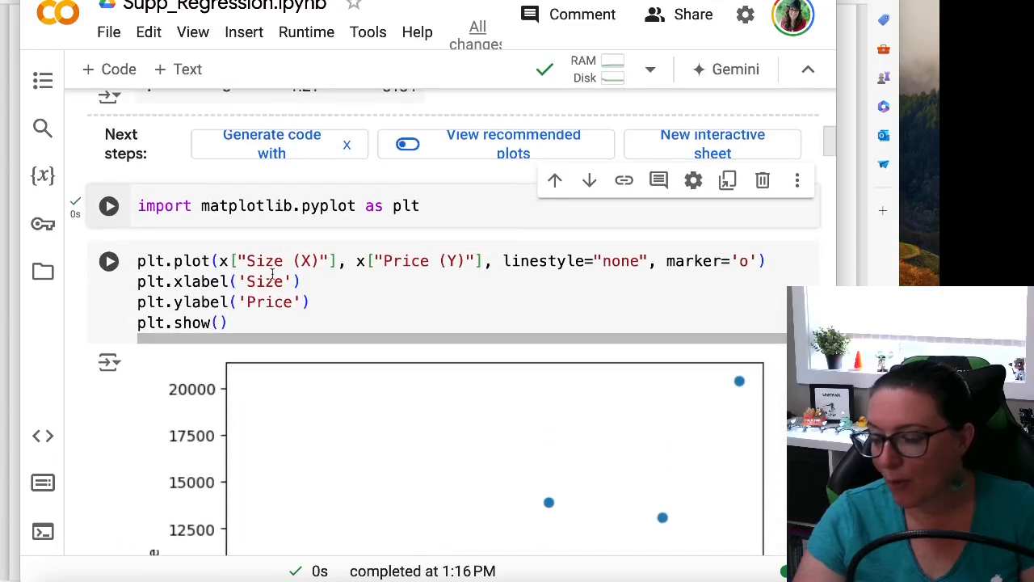
{"action": "left_click", "coordinate": [293, 261]}
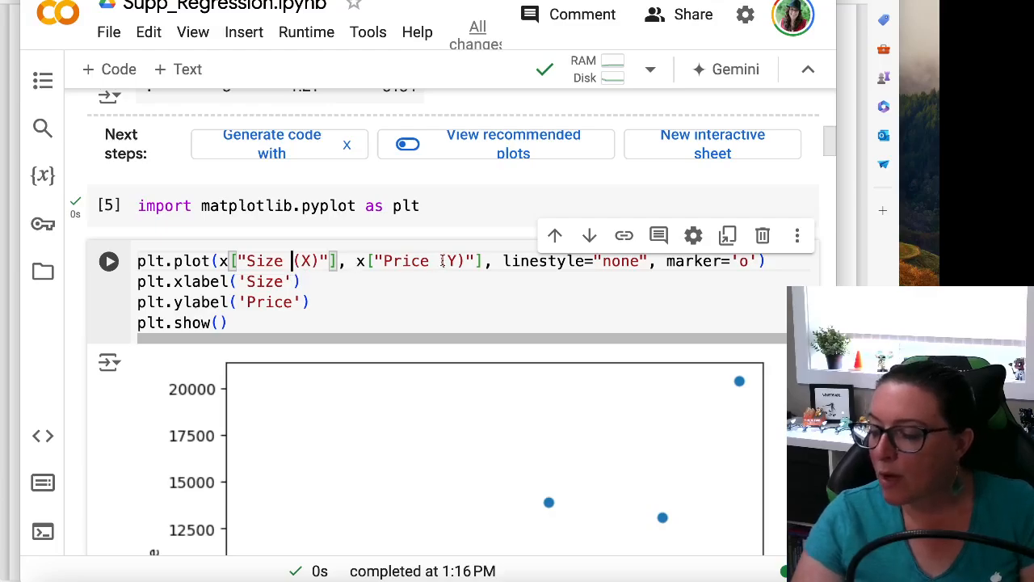
{"action": "scroll", "coordinate": [346, 308], "scroll_direction": "up", "scroll_amount": 3}
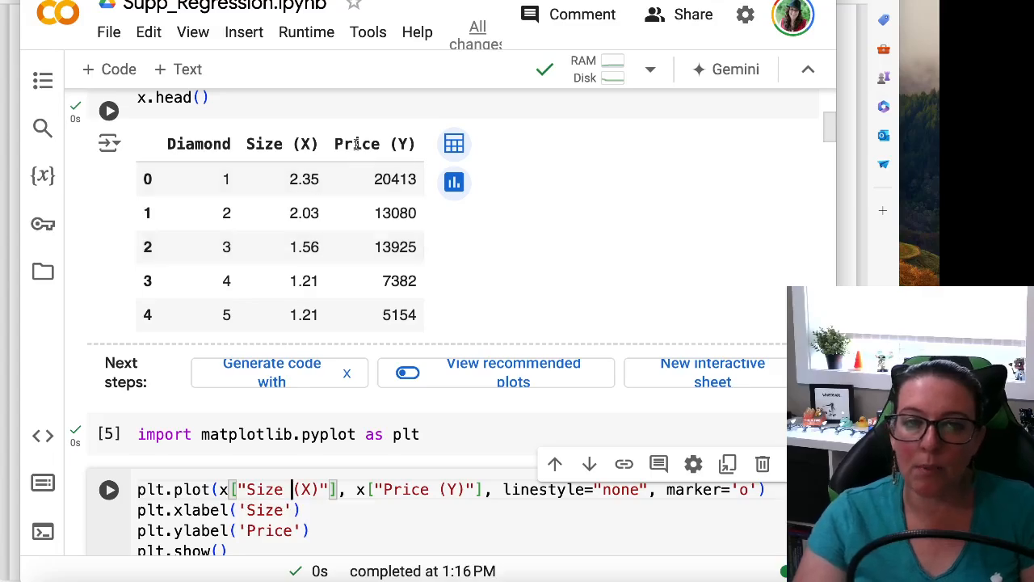
{"action": "scroll", "coordinate": [370, 242], "scroll_direction": "down", "scroll_amount": 3}
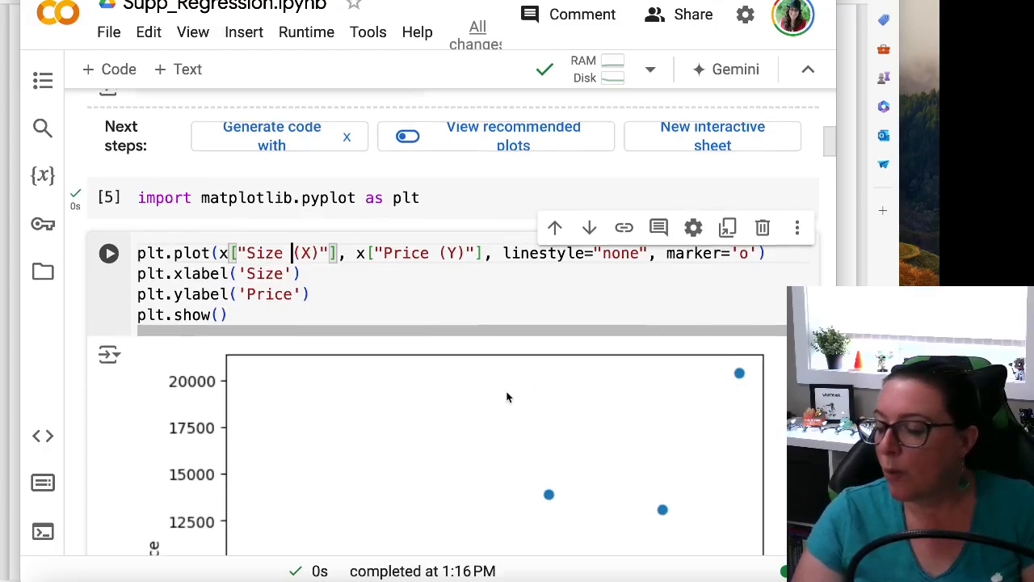
{"action": "scroll", "coordinate": [485, 392], "scroll_direction": "down", "scroll_amount": 1}
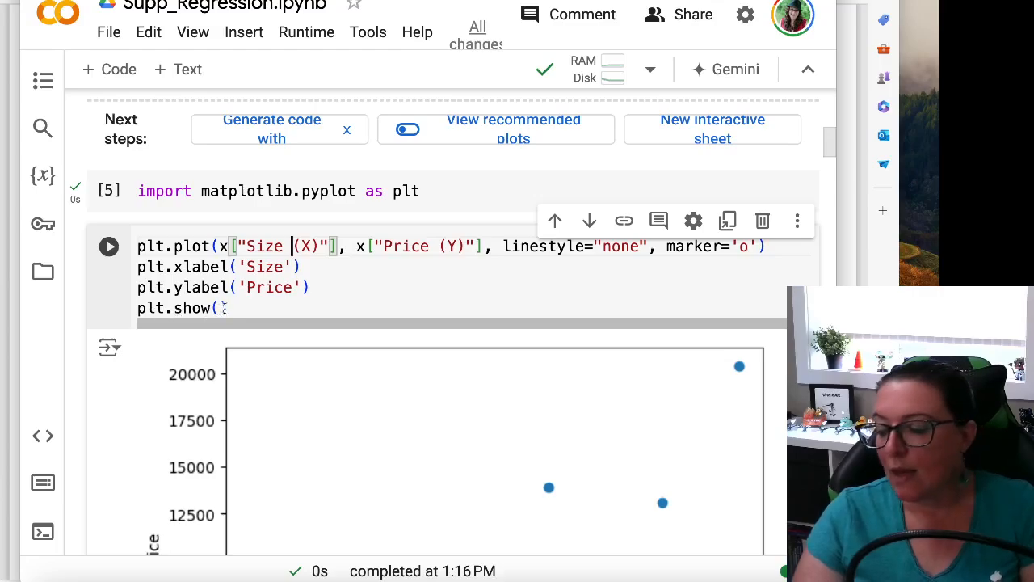
Step: Run the plt.plot cell to draw the scatter plot of Size against Price and view the whole chart
{"action": "left_click_drag", "start_coordinate": [235, 308], "coordinate": [137, 308]}
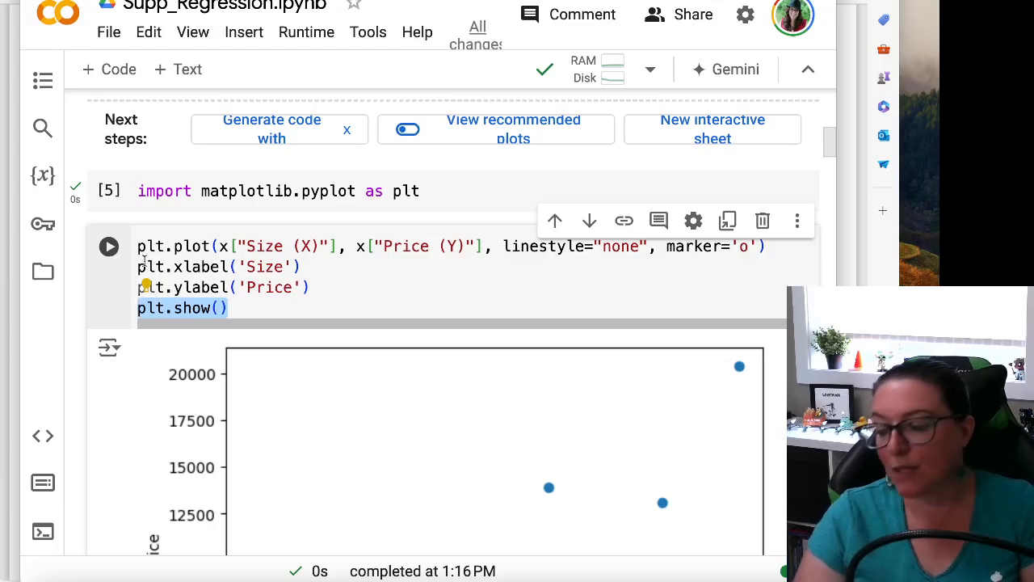
{"action": "left_click", "coordinate": [110, 248]}
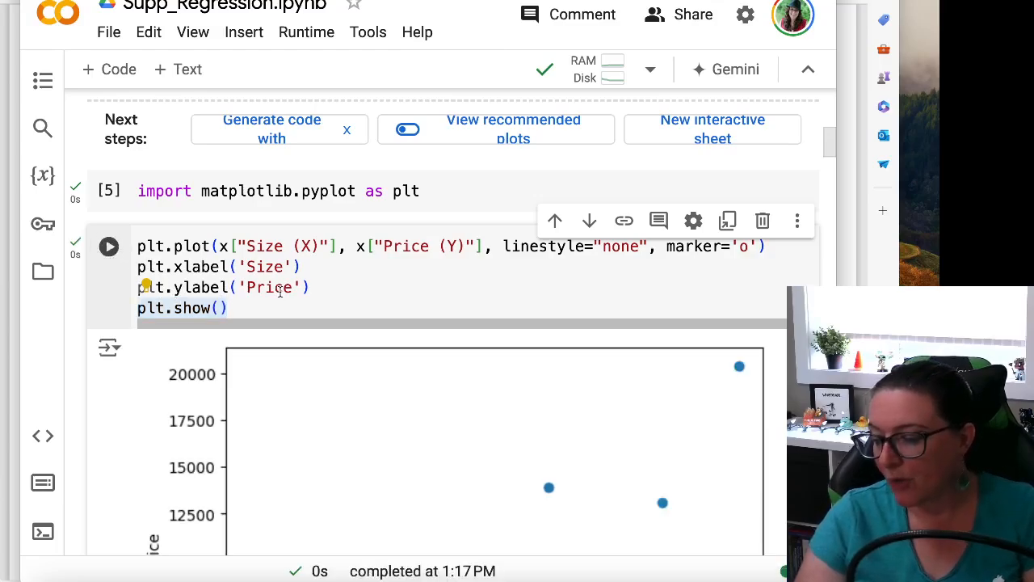
{"action": "scroll", "coordinate": [287, 291], "scroll_direction": "down", "scroll_amount": 4}
{"action": "scroll", "coordinate": [339, 323], "scroll_direction": "up", "scroll_amount": 1}
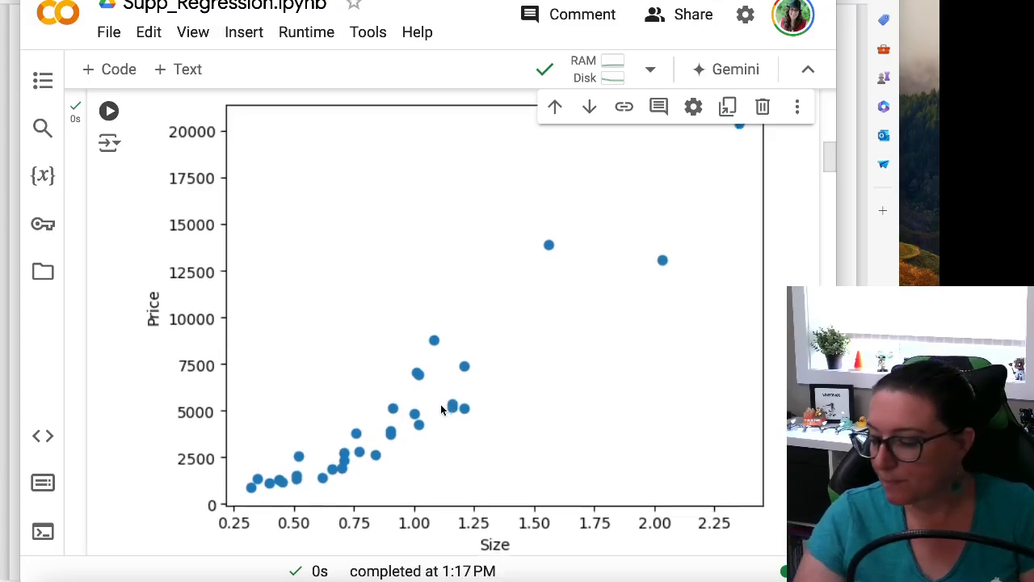
Step: Change x2 to x in the Pearson correlation cell and run x.corr(method="pearson") on the full dataset
{"action": "scroll", "coordinate": [442, 411], "scroll_direction": "down", "scroll_amount": 5}
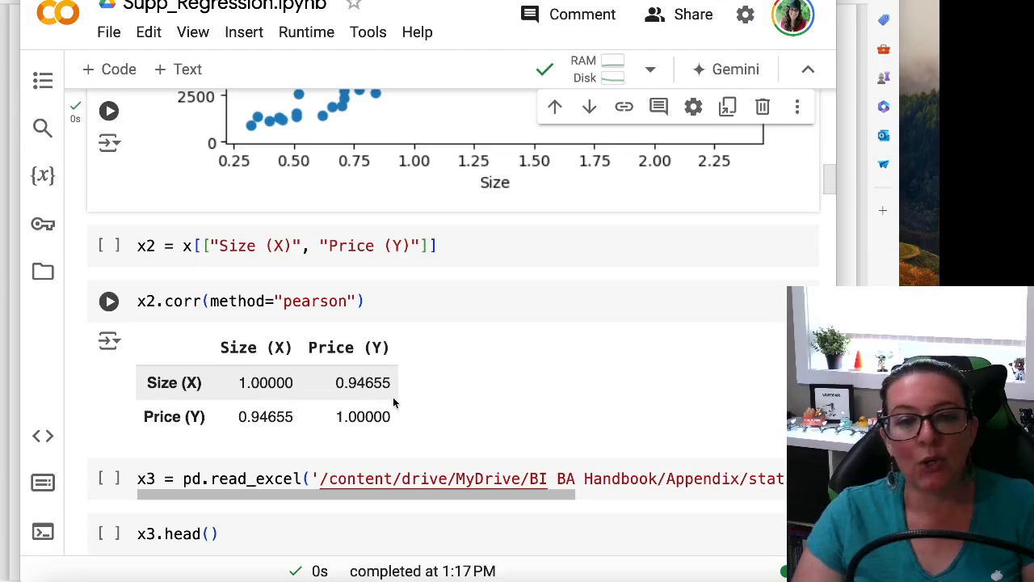
{"action": "left_click", "coordinate": [153, 300]}
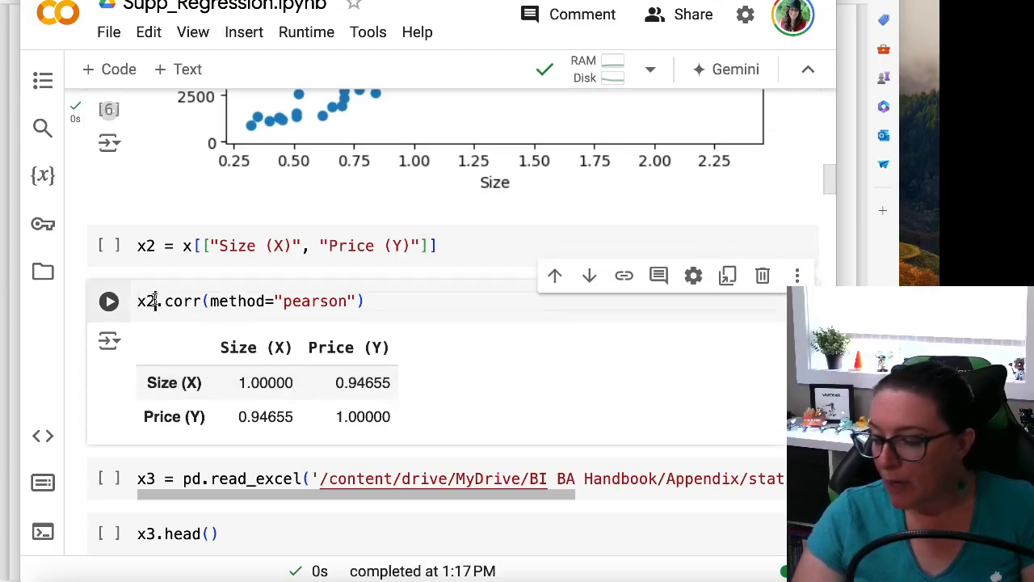
{"action": "key", "text": "BackSpace"}
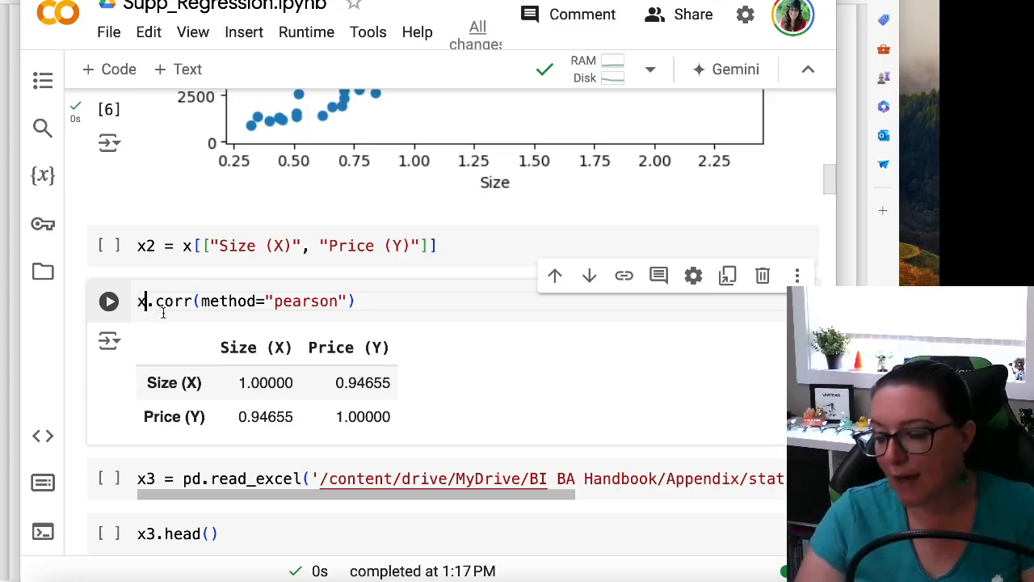
{"action": "left_click_drag", "start_coordinate": [155, 311], "coordinate": [194, 313]}
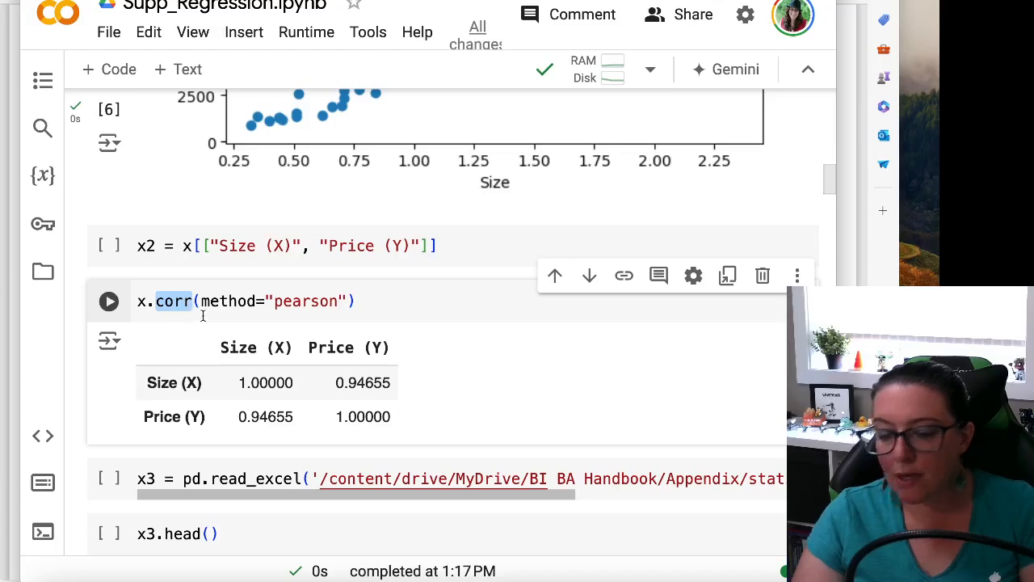
{"action": "left_click", "coordinate": [274, 302]}
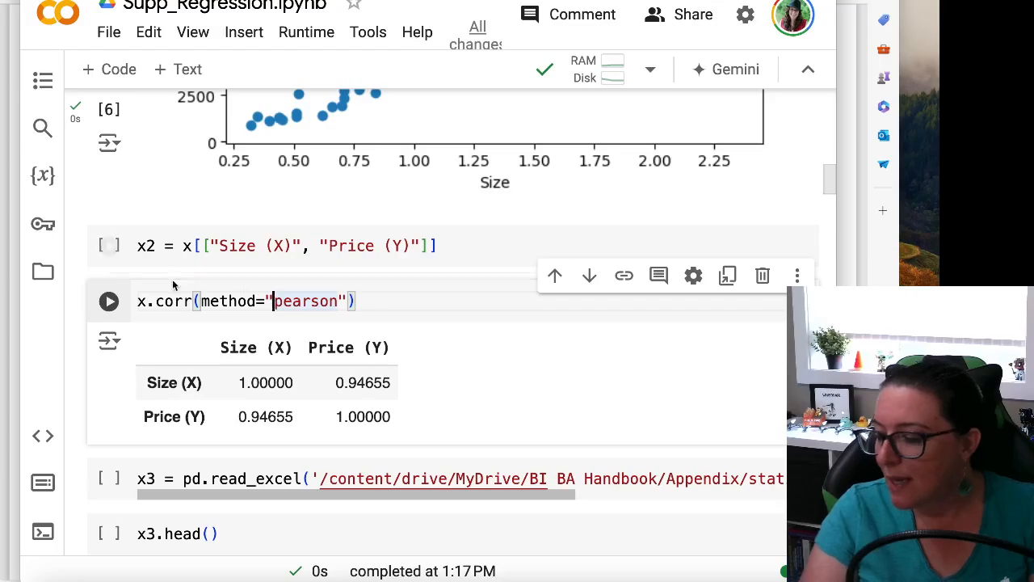
{"action": "left_click", "coordinate": [109, 301]}
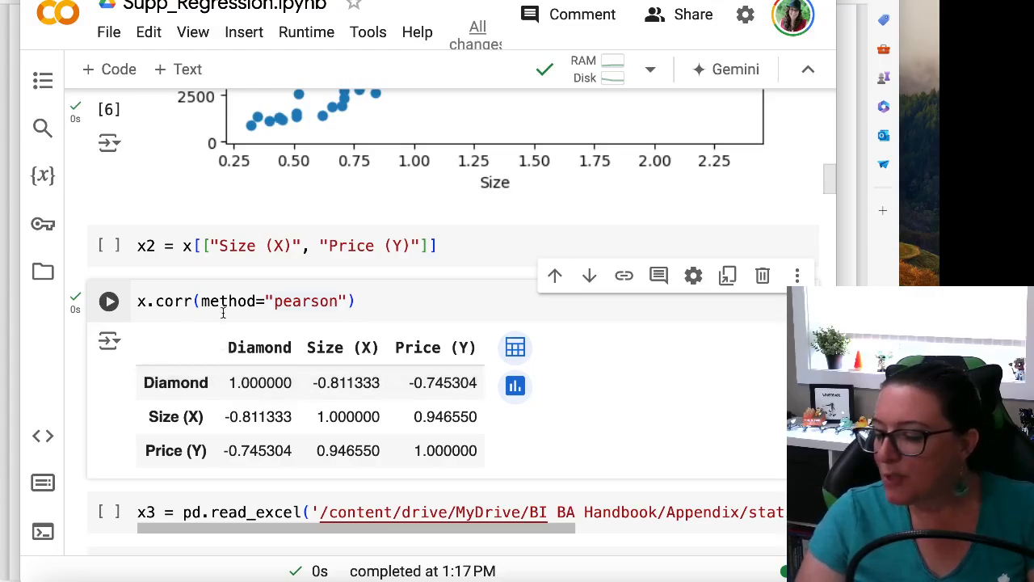
Step: Run the cell that assigns only the Size (X) and Price (Y) columns of x to x2
{"action": "left_click", "coordinate": [146, 249]}
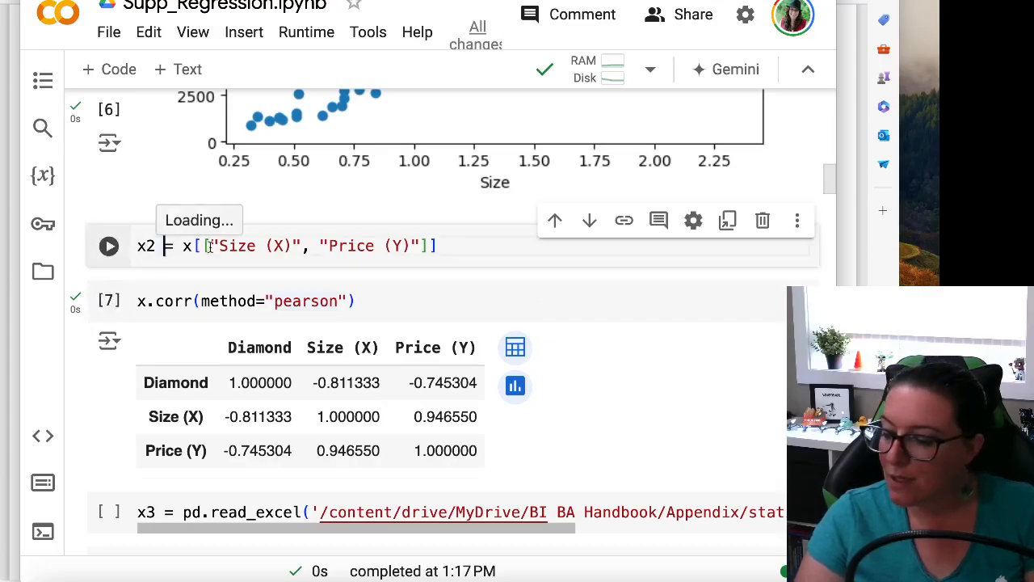
{"action": "left_click", "coordinate": [190, 246]}
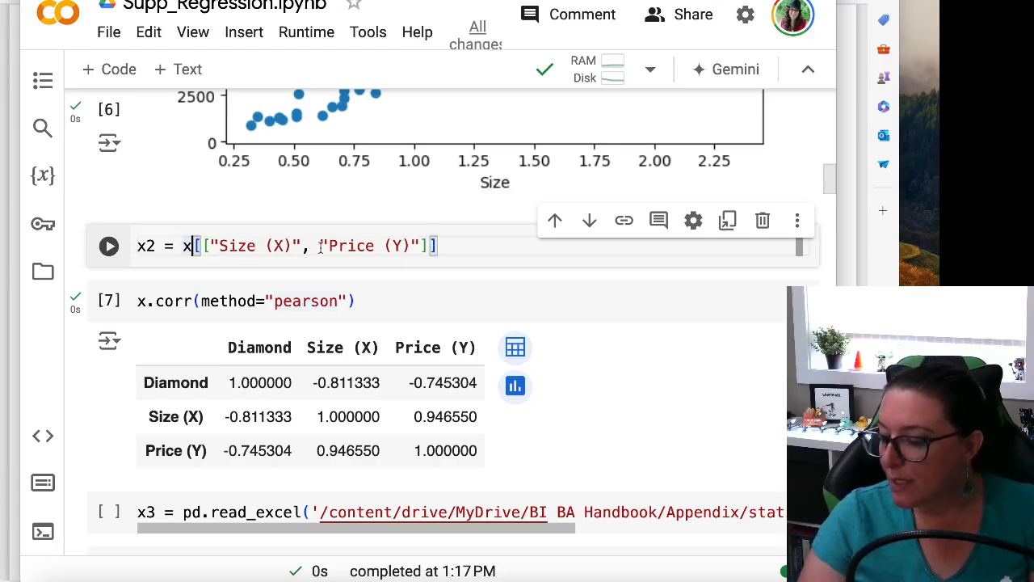
{"action": "key", "text": "ctrl+Return"}
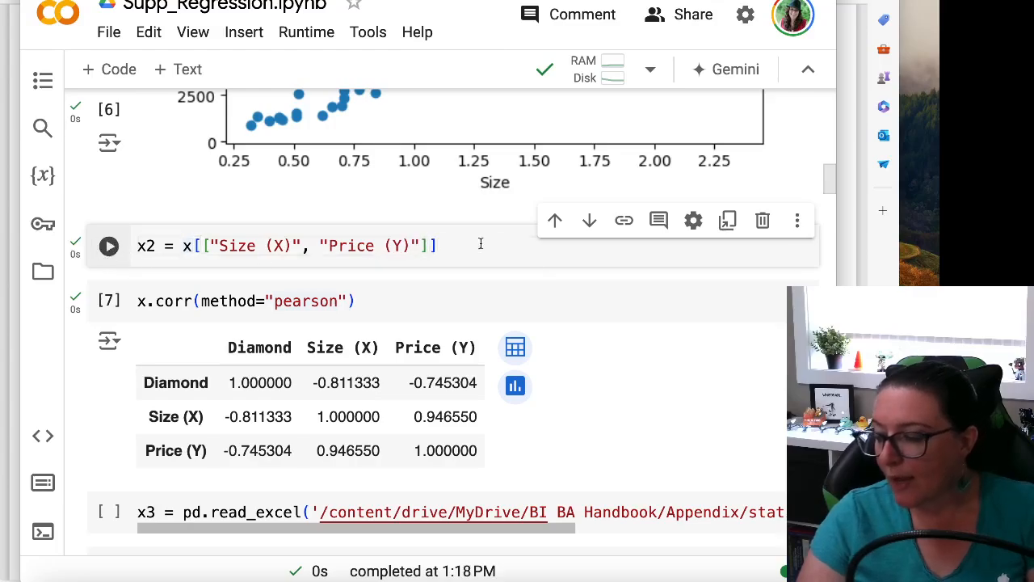
Step: Insert a code cell below the x2 assignment containing x2.head() and run it to preview the reduced dataset
{"action": "left_click", "coordinate": [121, 71]}
{"action": "type", "text": "xw.he"}
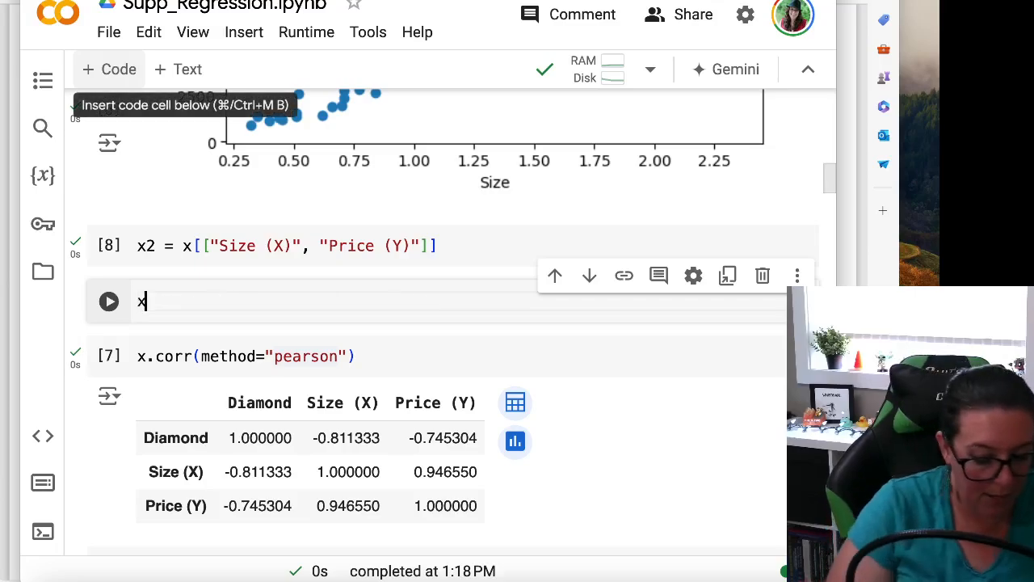
{"action": "key", "text": "BackSpace"}
{"action": "key", "text": "BackSpace"}
{"action": "key", "text": "BackSpace"}
{"action": "key", "text": "BackSpace"}
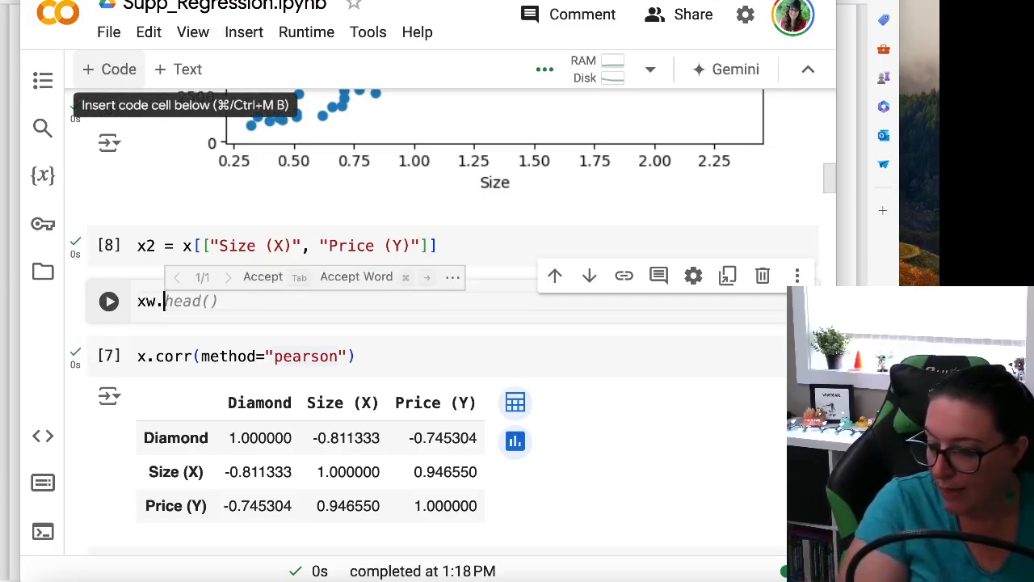
{"action": "type", "text": "2.head("}
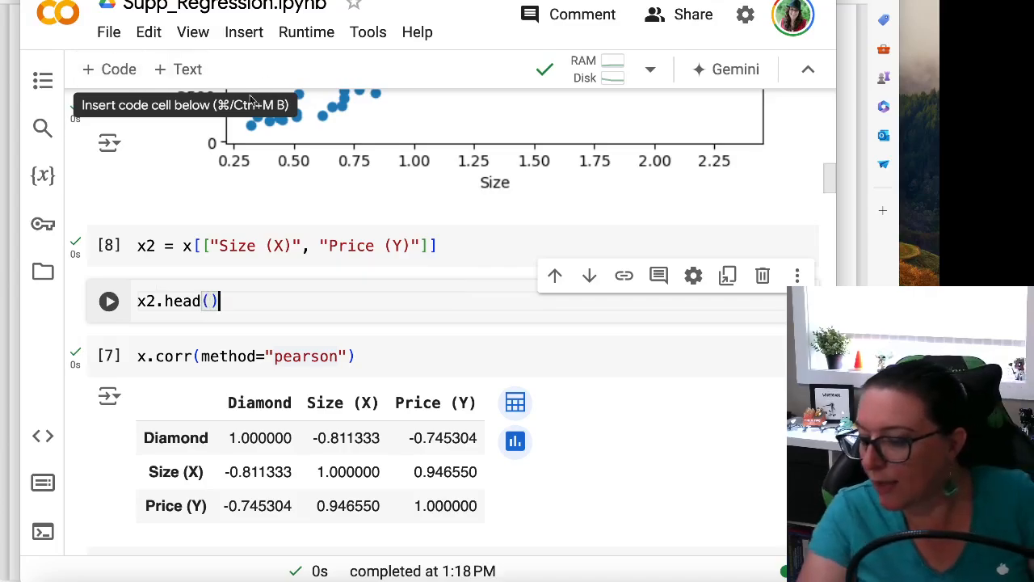
{"action": "left_click", "coordinate": [109, 301]}
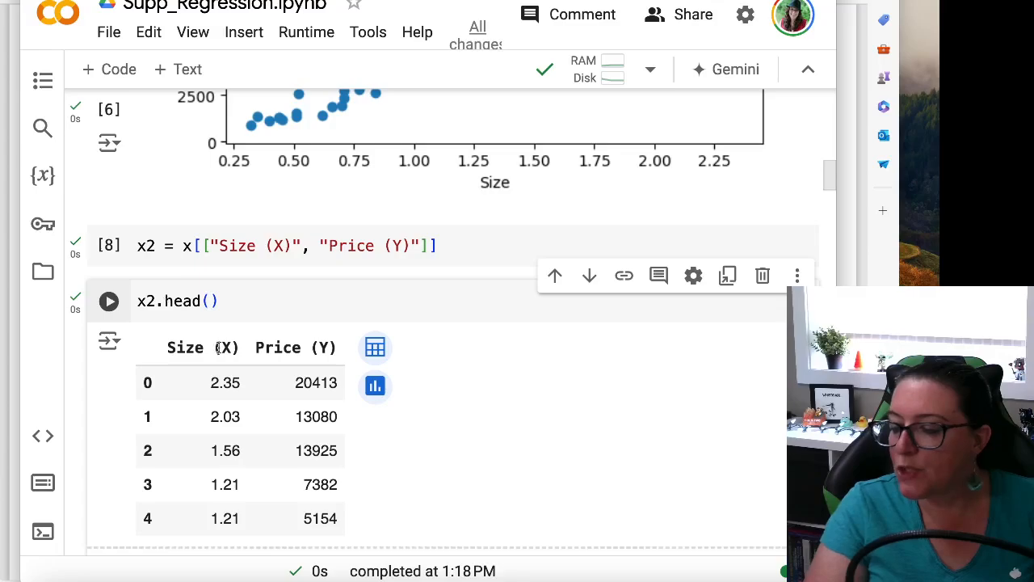
Step: Change x to x2 in the Pearson correlation cell and run x2.corr(method="pearson") on the Size and Price columns only
{"action": "scroll", "coordinate": [233, 384], "scroll_direction": "down", "scroll_amount": 5}
{"action": "scroll", "coordinate": [233, 379], "scroll_direction": "up", "scroll_amount": 2}
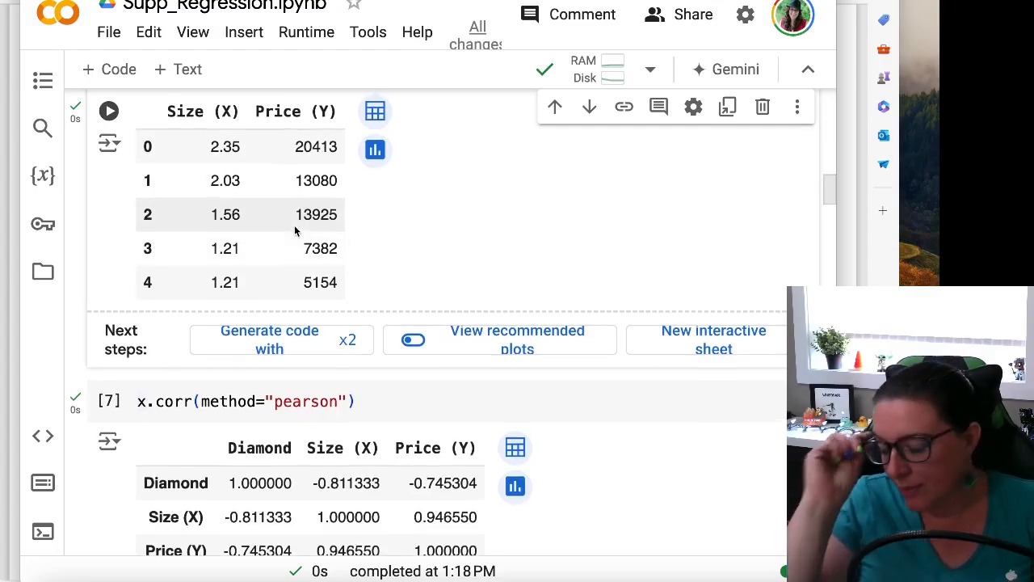
{"action": "left_click", "coordinate": [148, 402]}
{"action": "type", "text": "2"}
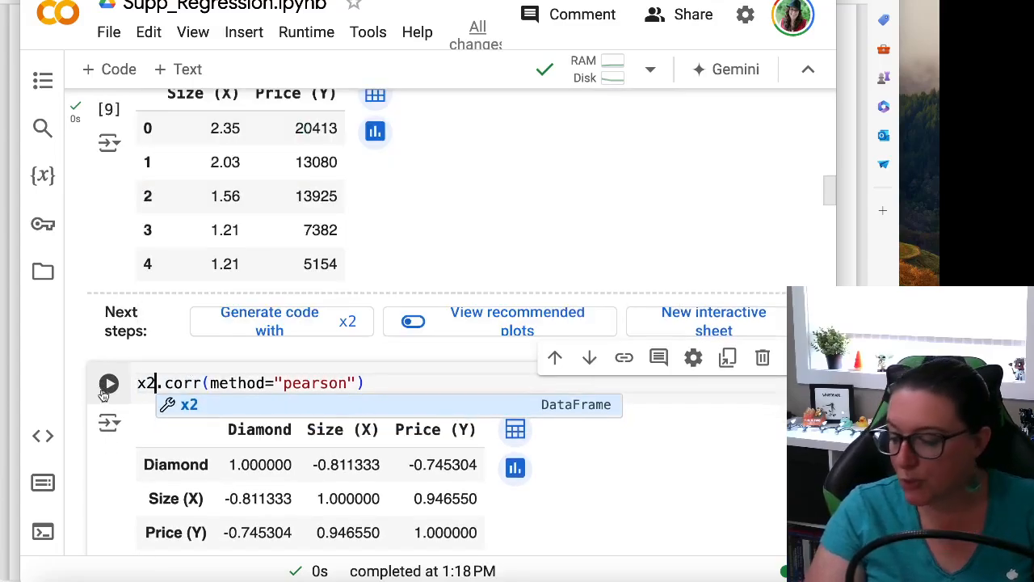
{"action": "scroll", "coordinate": [116, 460], "scroll_direction": "down", "scroll_amount": 1}
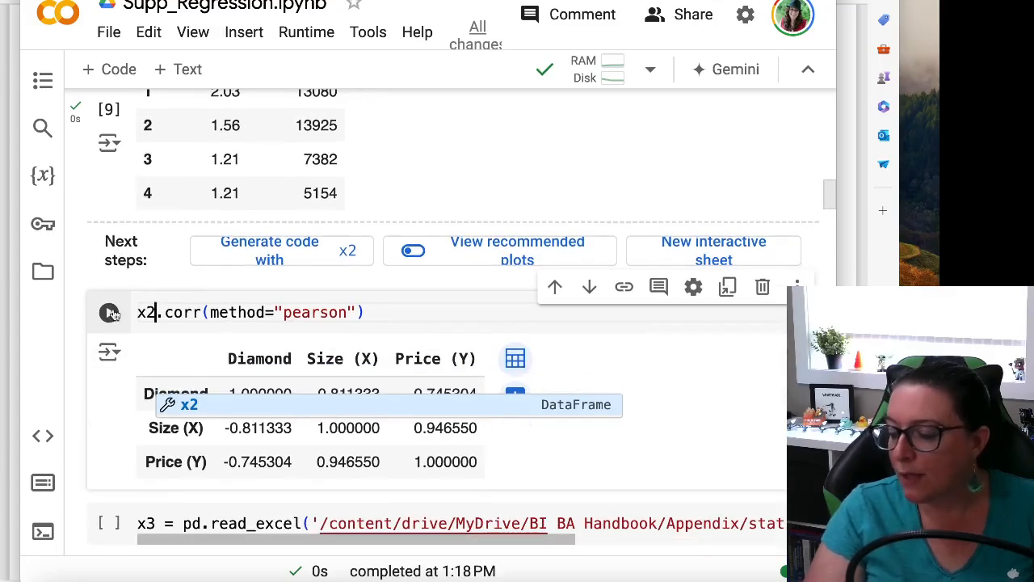
{"action": "left_click", "coordinate": [109, 312]}
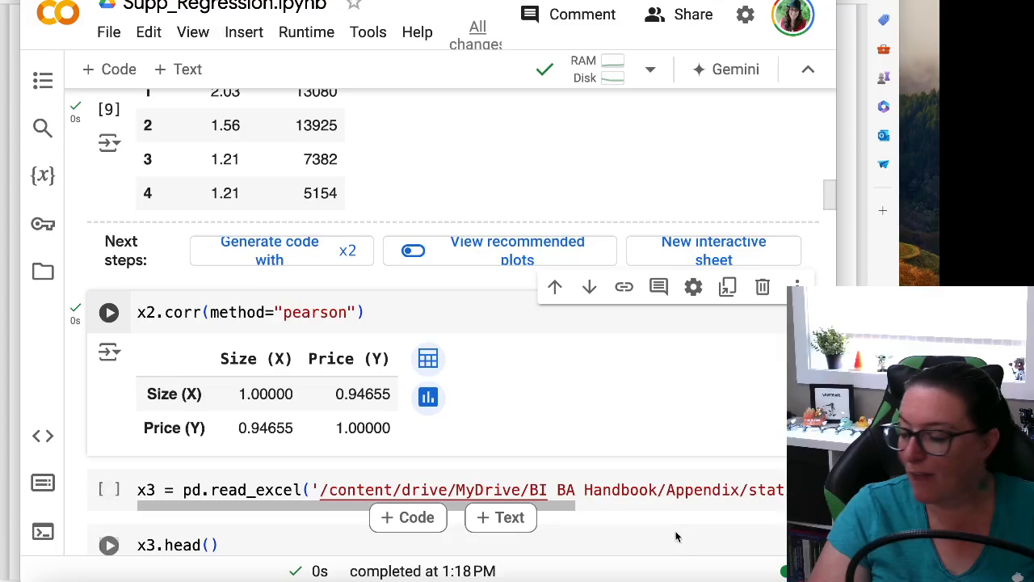
Step: Check the PEARSON result in the Excel Diamond sheet, and switch to the Edge notes section on common errors in interpreting the correlation coefficient
{"action": "left_click", "coordinate": [667, 577]}
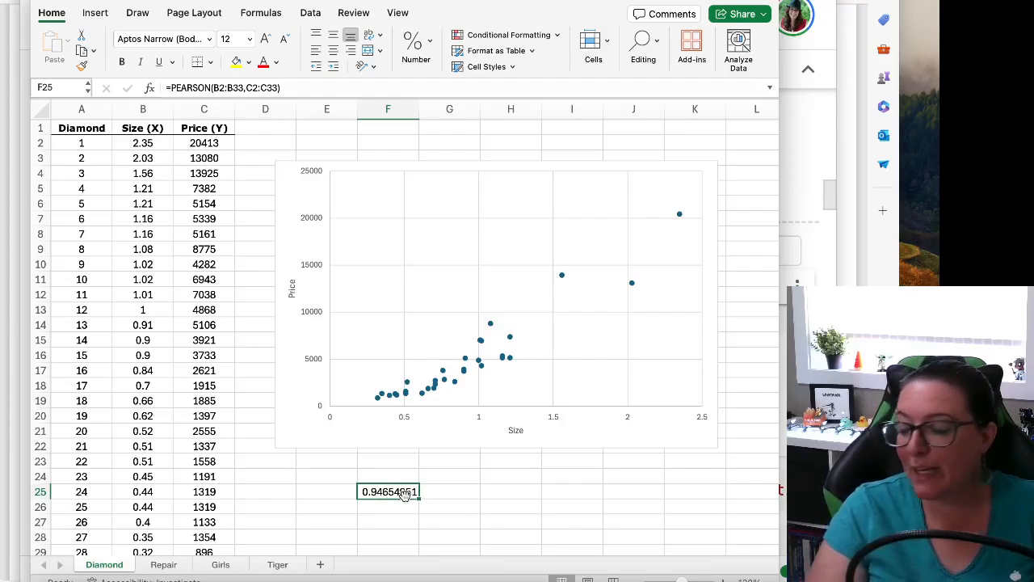
{"action": "left_click", "coordinate": [628, 575]}
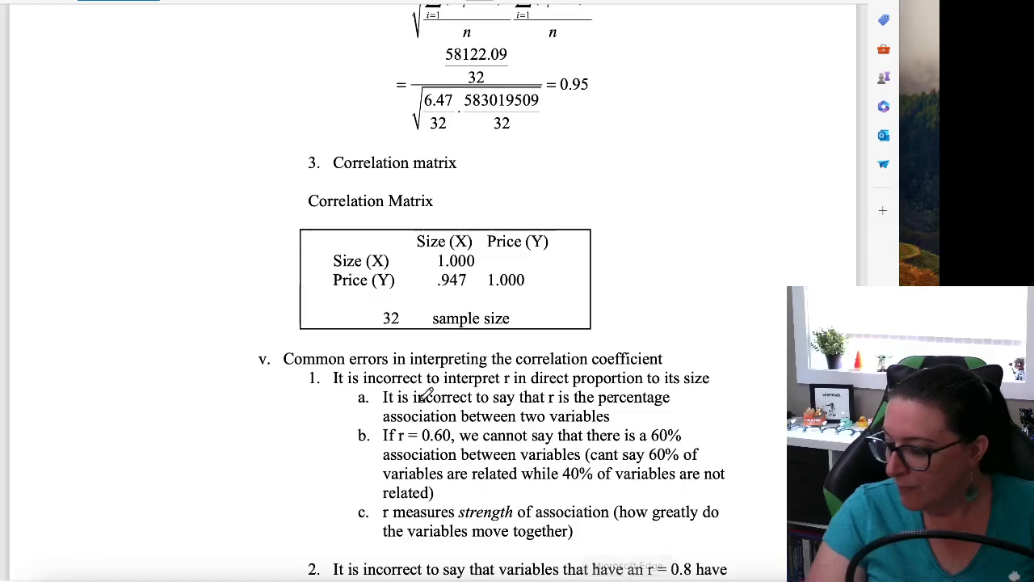
{"action": "scroll", "coordinate": [364, 359], "scroll_direction": "down", "scroll_amount": 5}
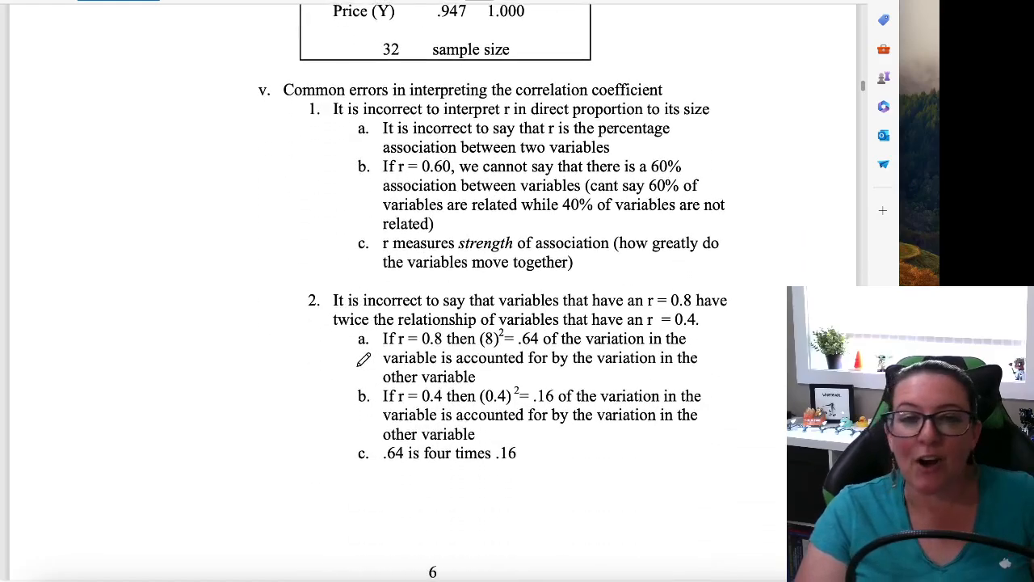